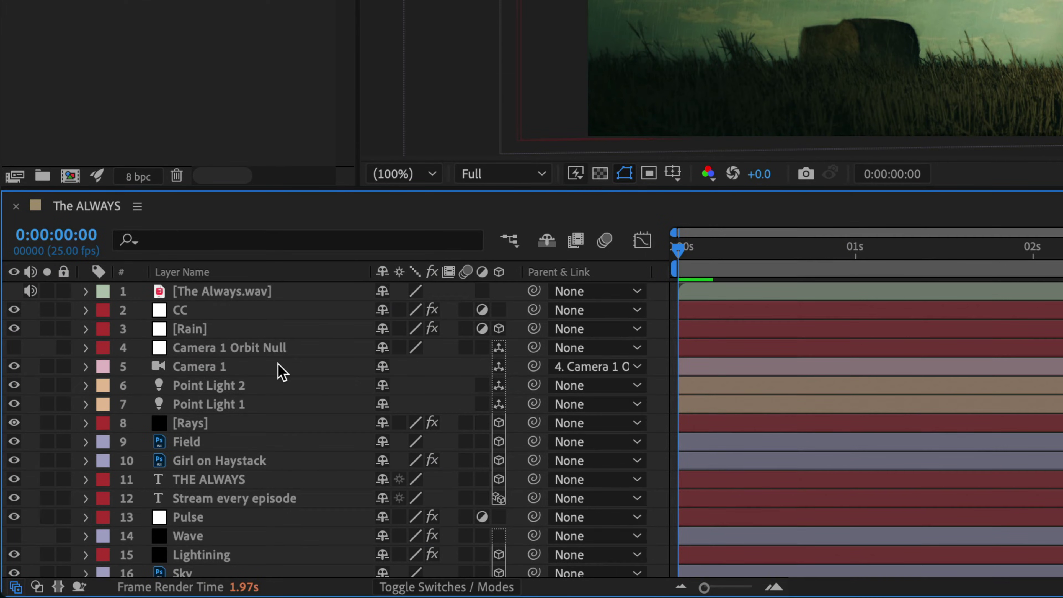
Select the Point Light 2 and Camera 1 layers, then deselect all layers
scroll(288, 368, down, 2)
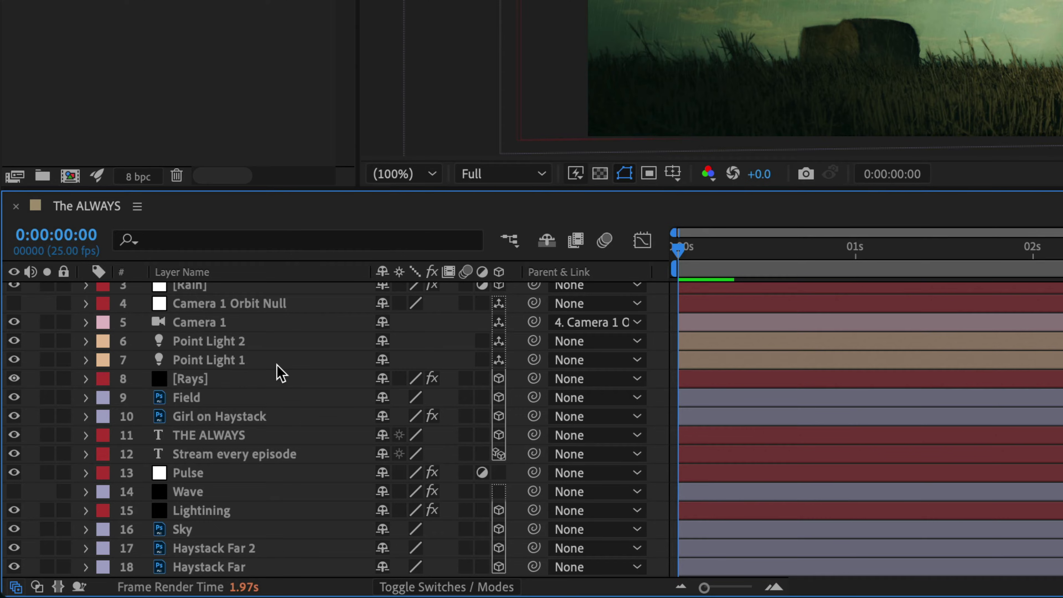
scroll(281, 373, up, 2)
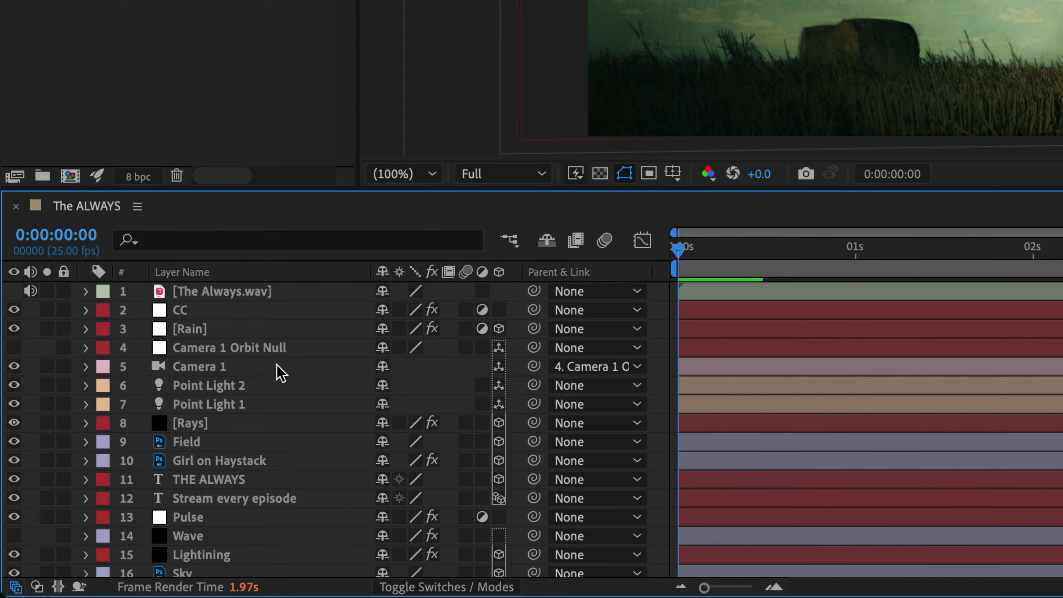
click(210, 378)
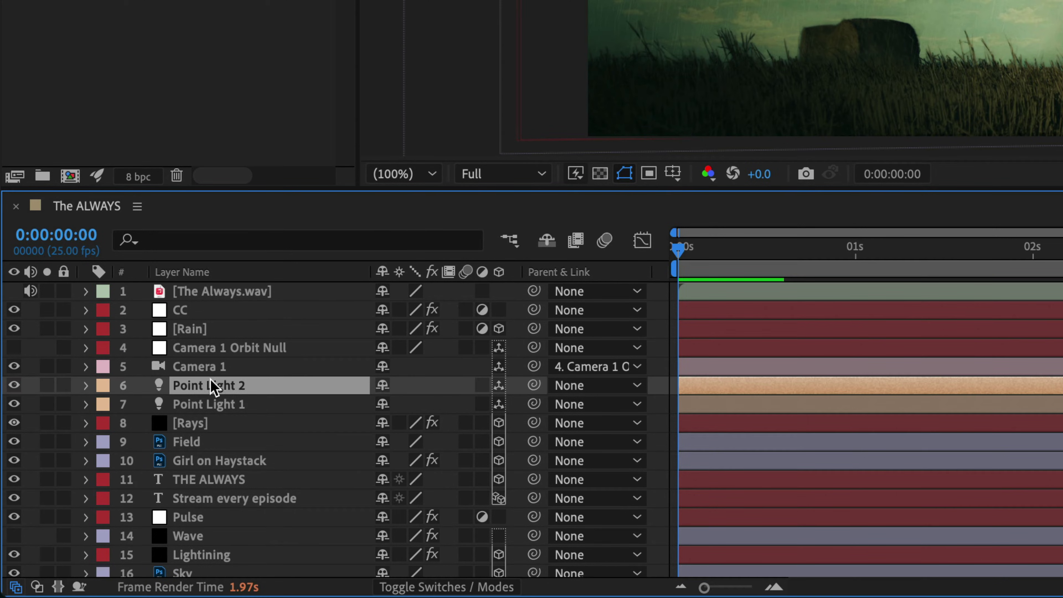
click(206, 368)
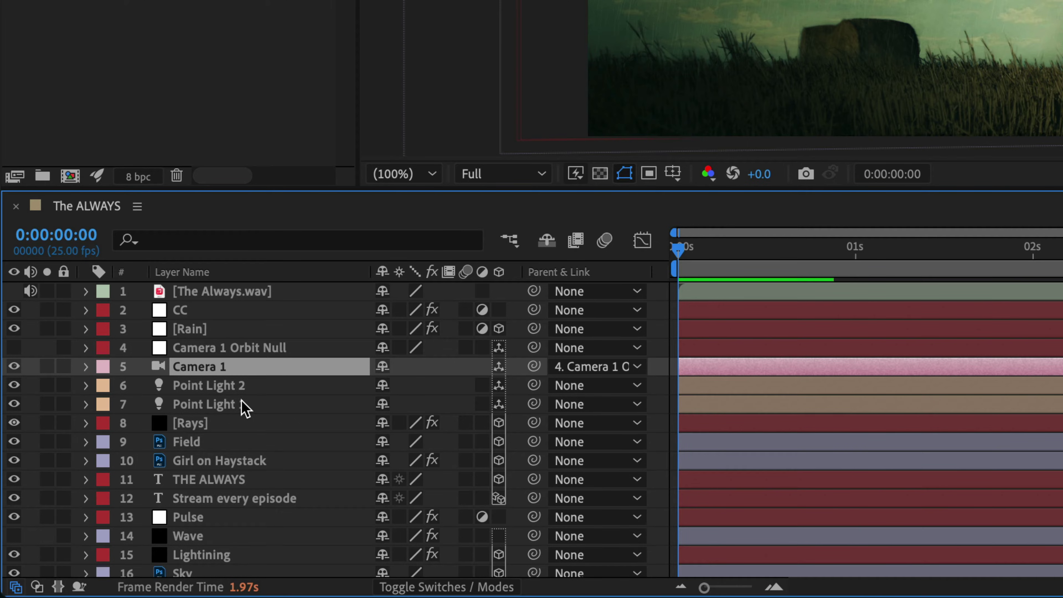
key(F2)
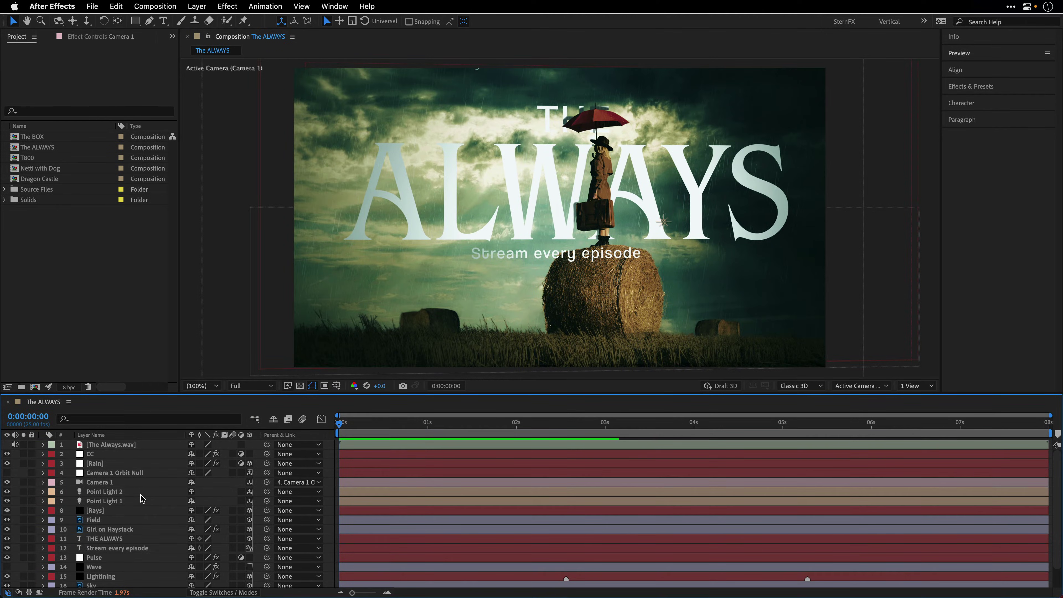
Turn off Cache Frames When Idle under Composition > Preview
click(155, 6)
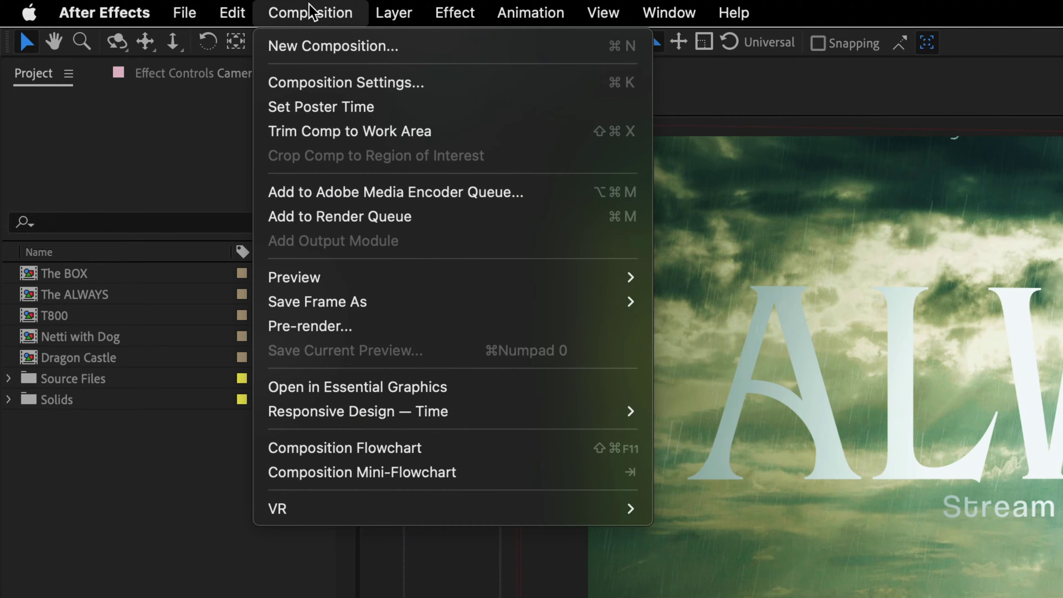
mouse_move(557, 278)
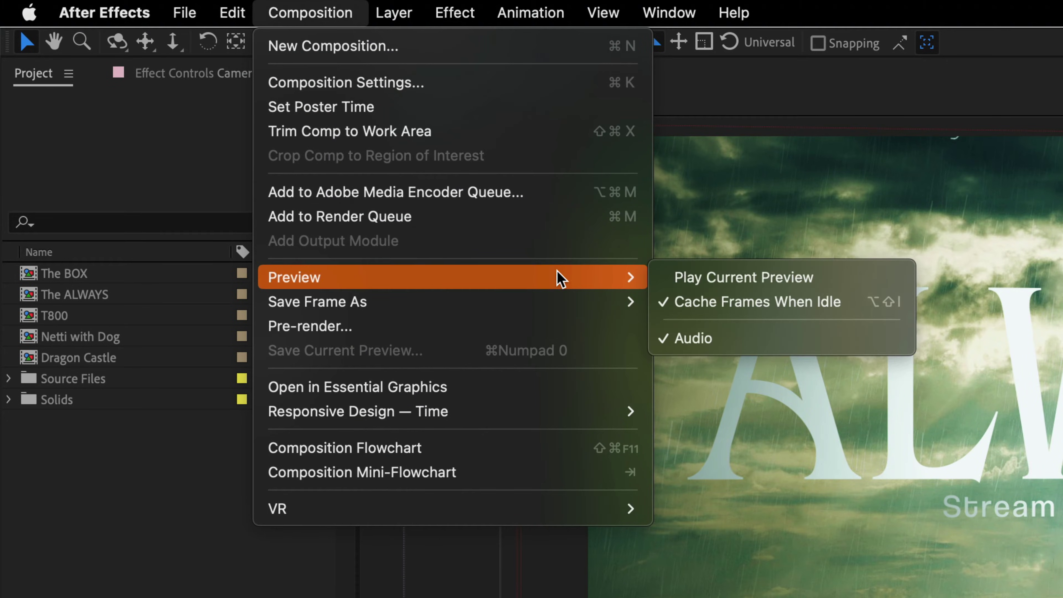
click(749, 302)
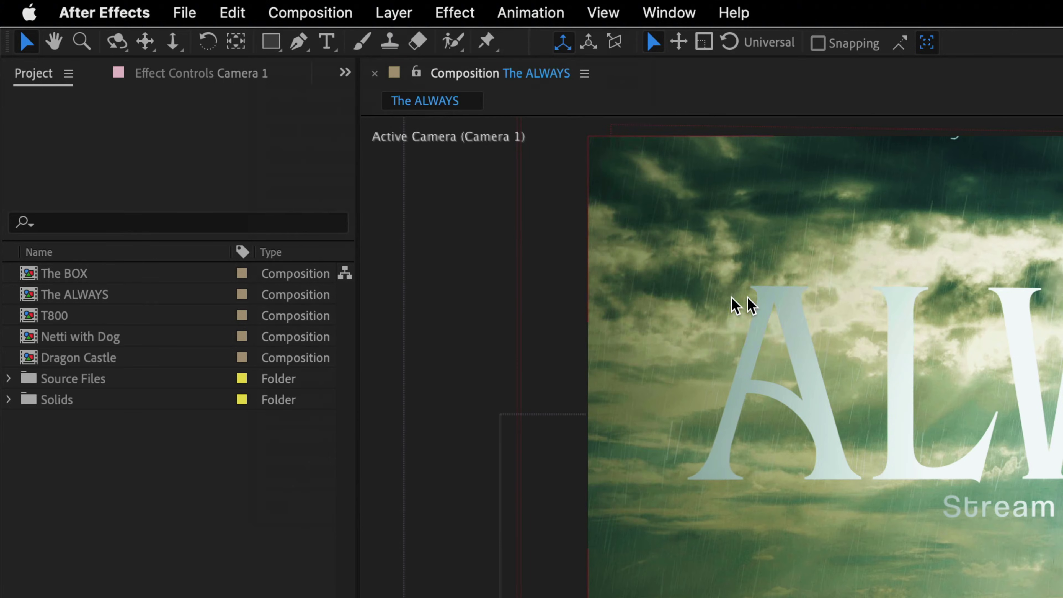
Purge all memory and disk cache and confirm
click(235, 6)
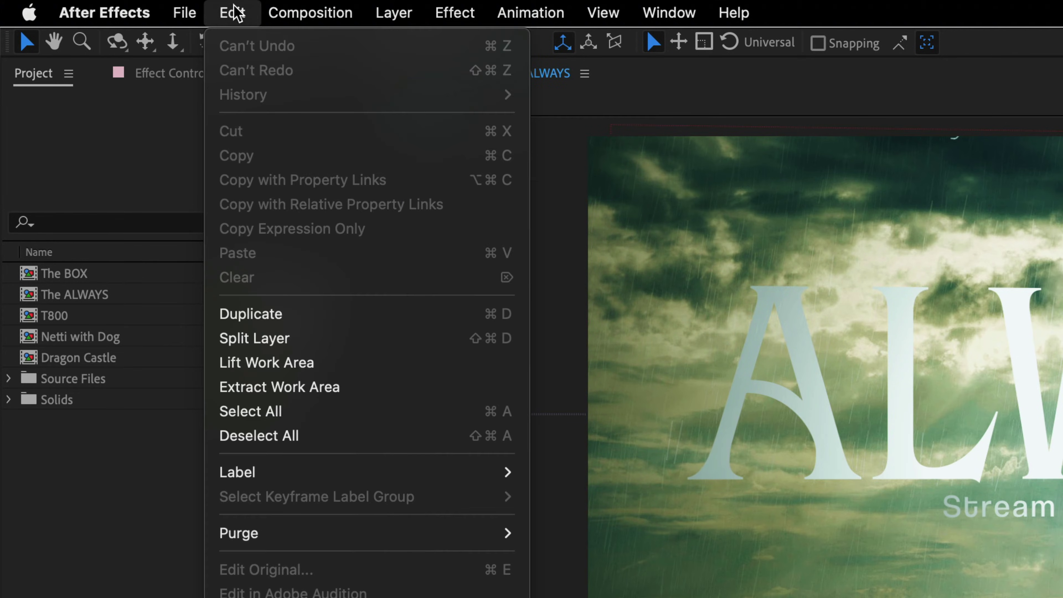
mouse_move(270, 536)
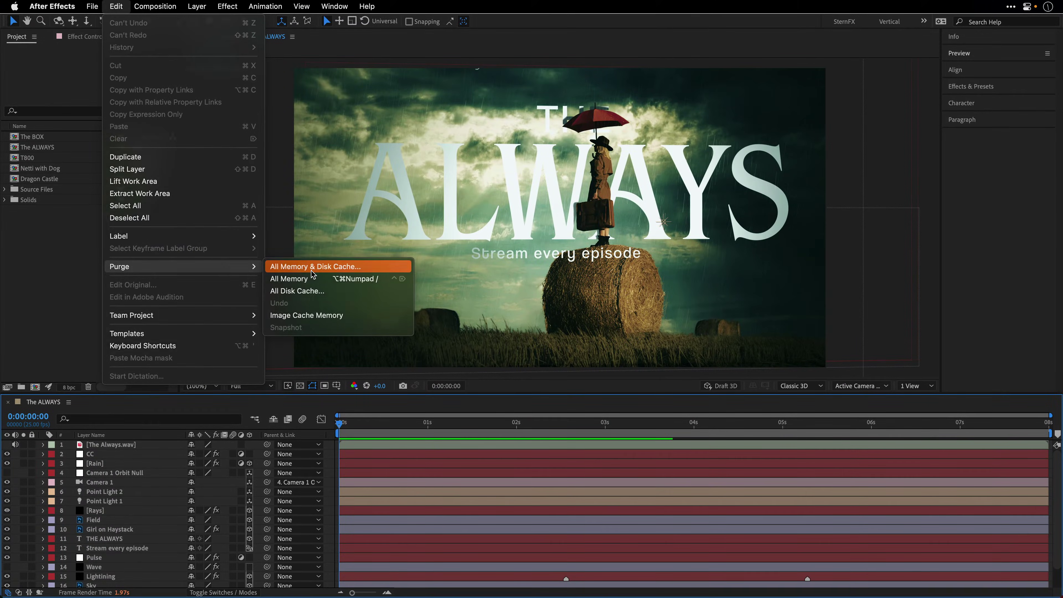
click(312, 268)
click(606, 333)
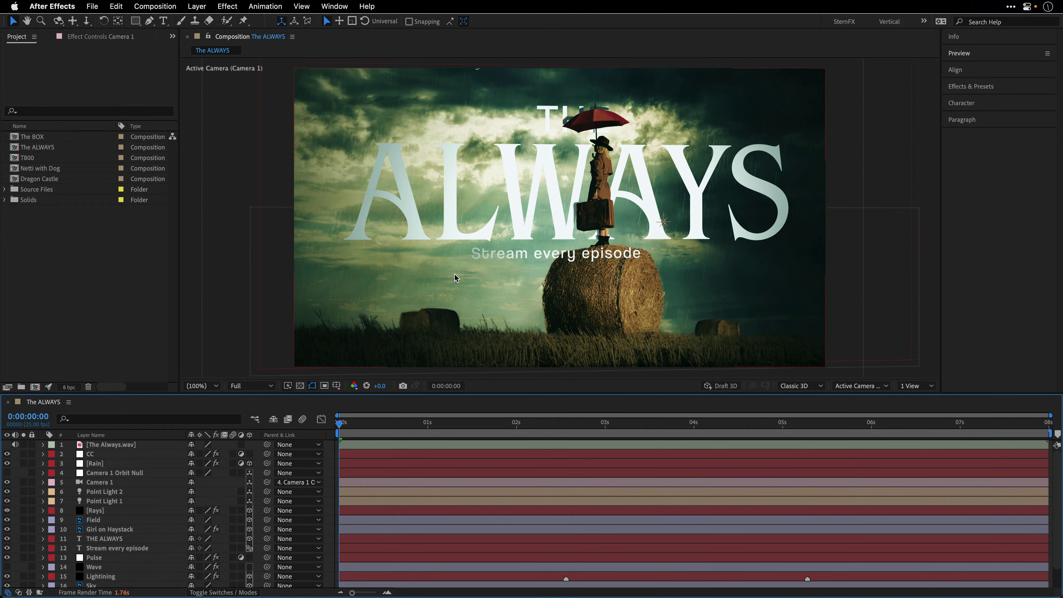
click(117, 6)
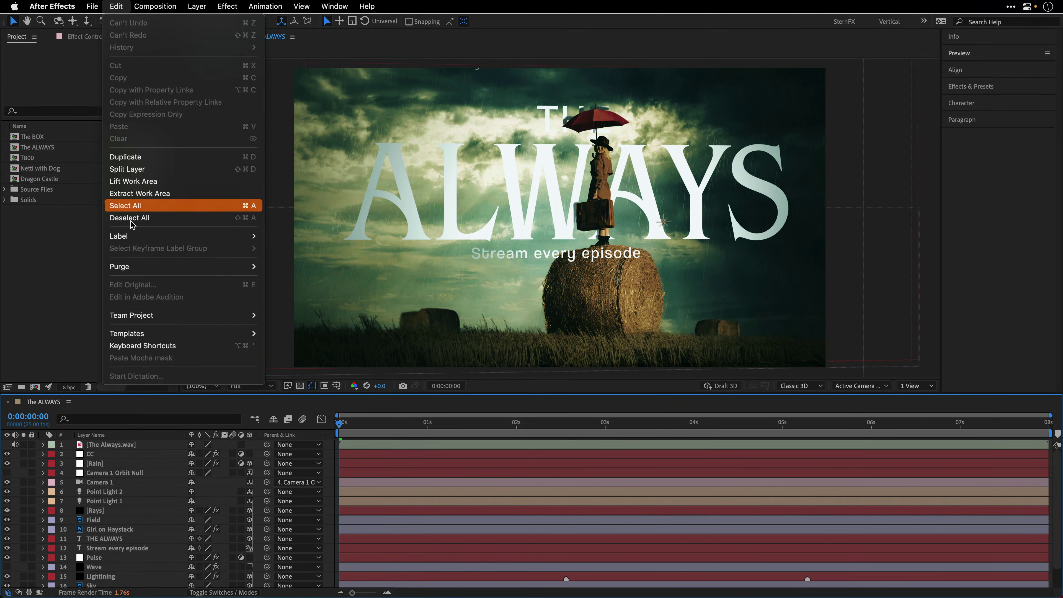
click(143, 345)
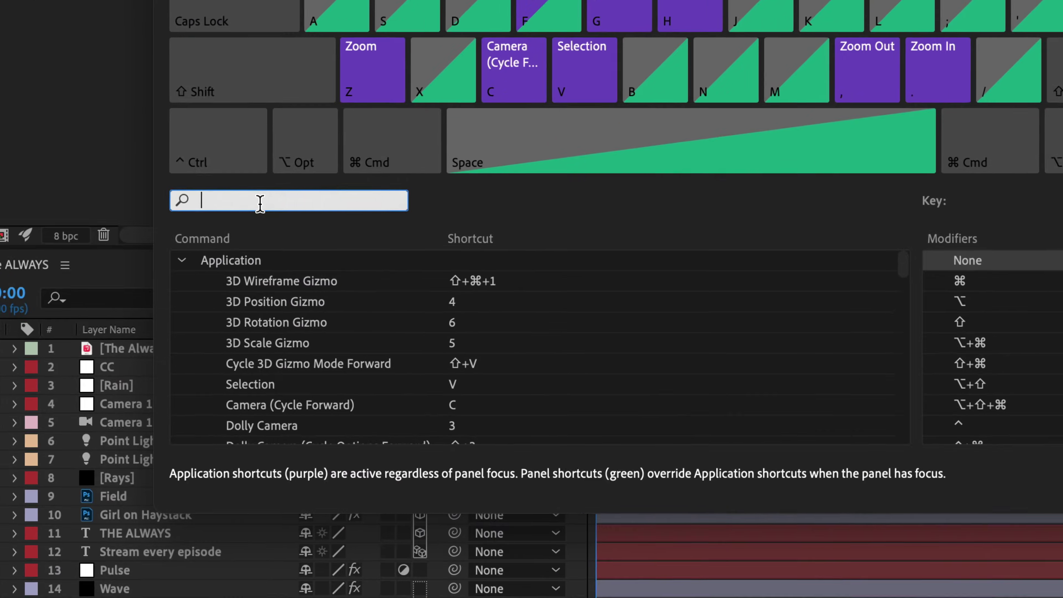
text(purge)
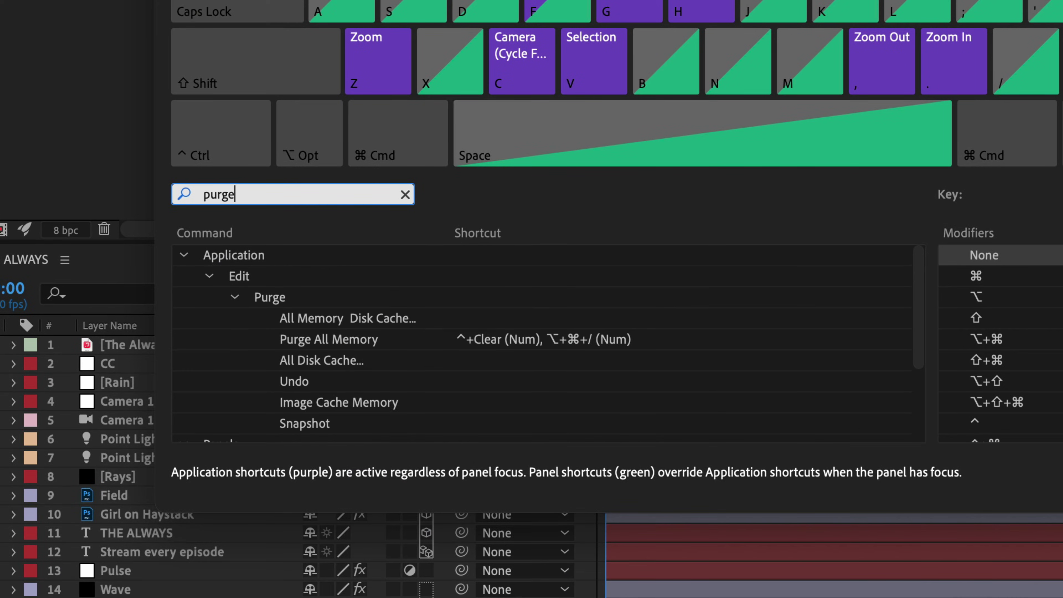
click(341, 347)
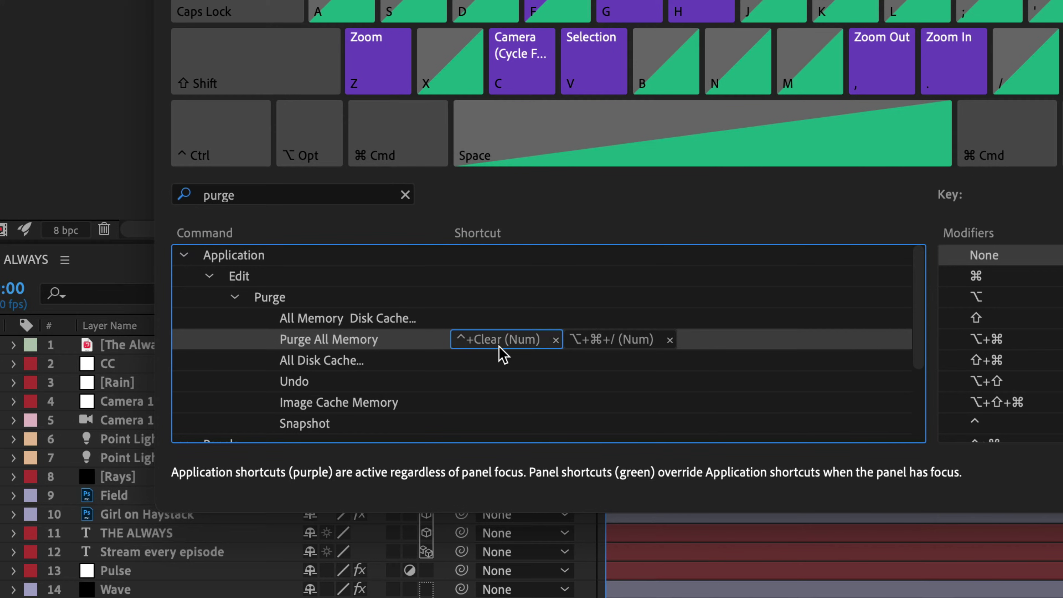
click(622, 346)
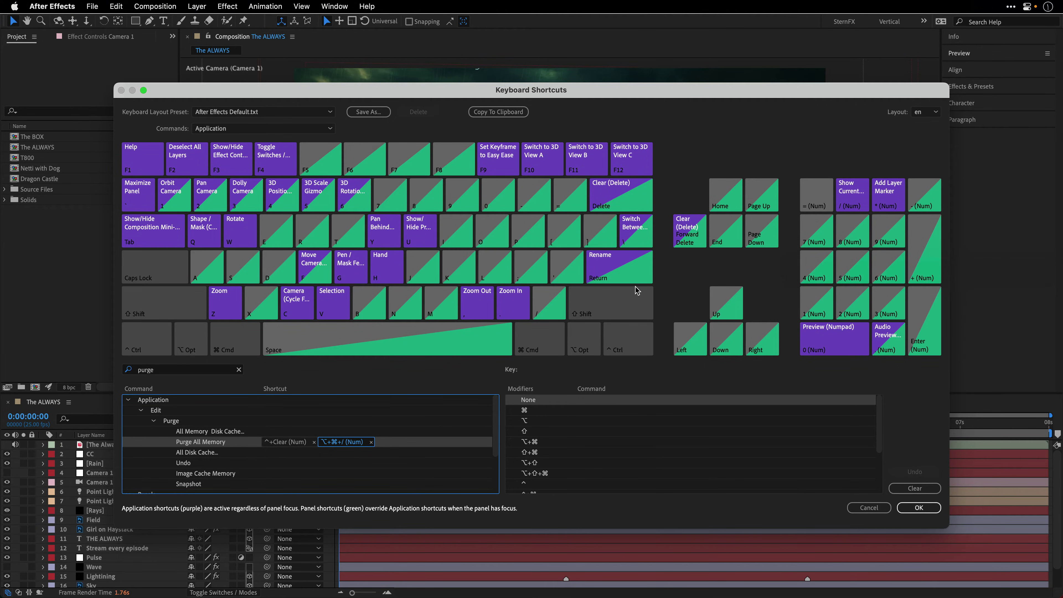
click(394, 443)
click(918, 508)
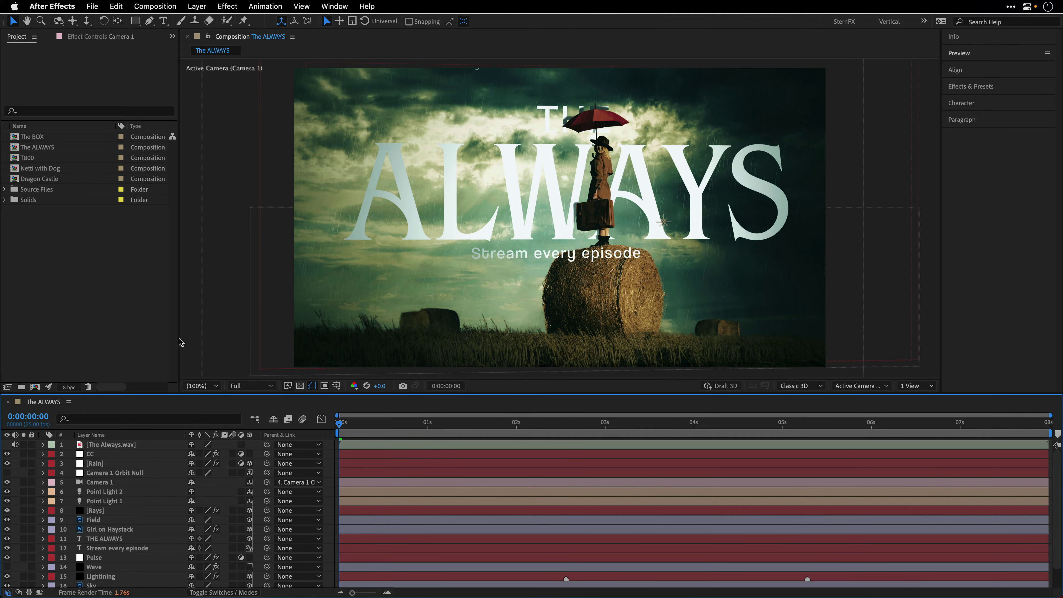
In Previews preferences, set Adaptive Resolution Limit to 1/4 and mute non-real-time audio
click(67, 6)
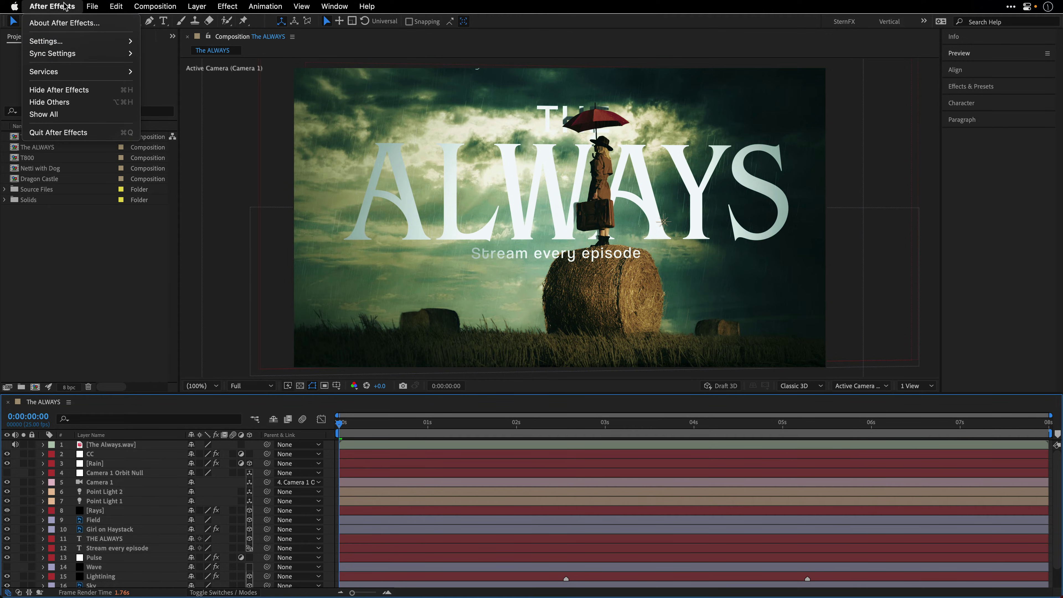
mouse_move(64, 45)
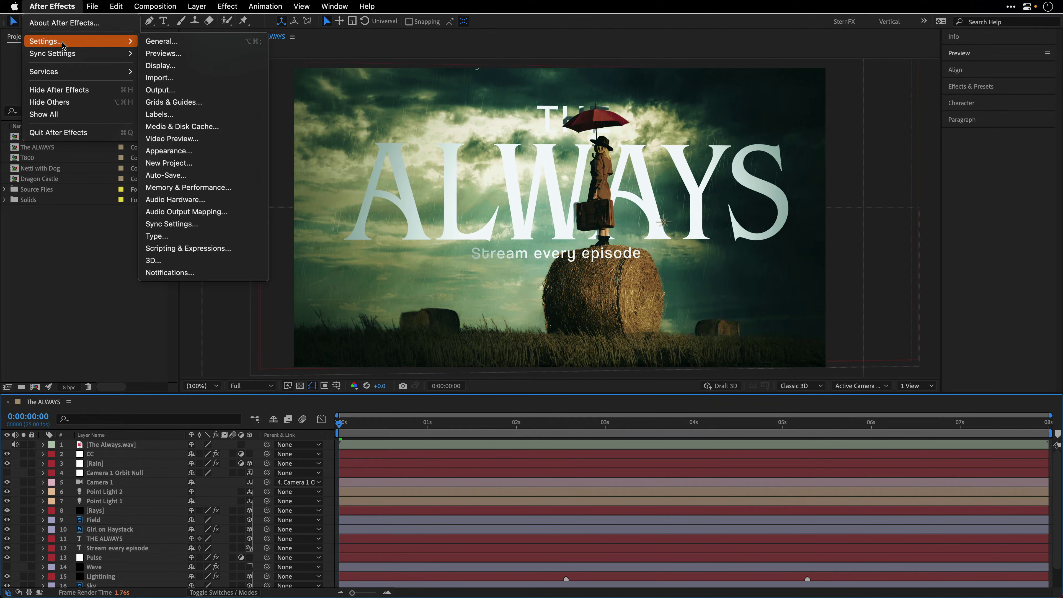
click(167, 53)
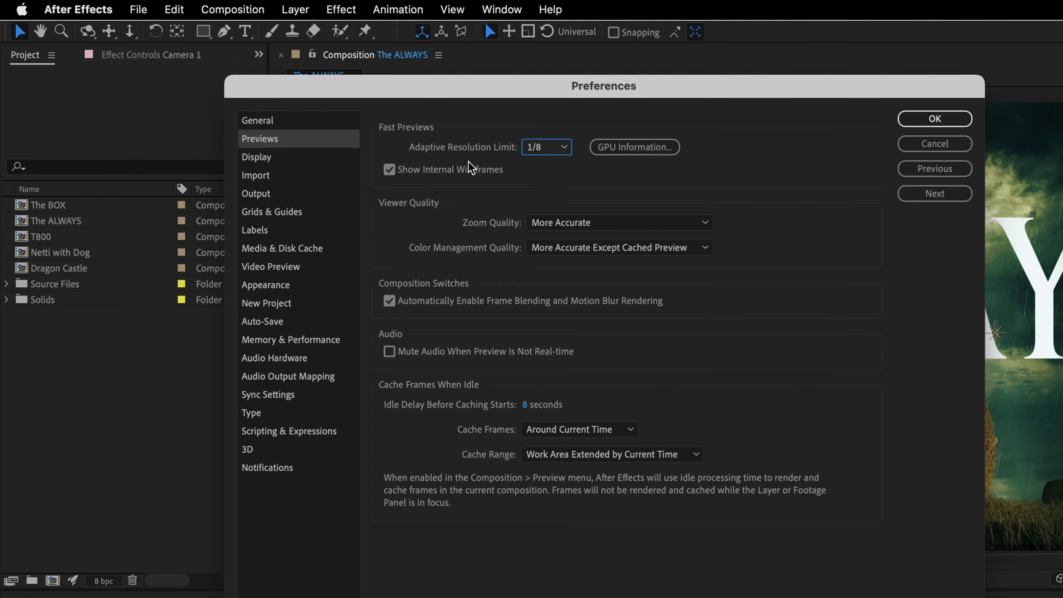
click(544, 159)
click(552, 184)
click(397, 356)
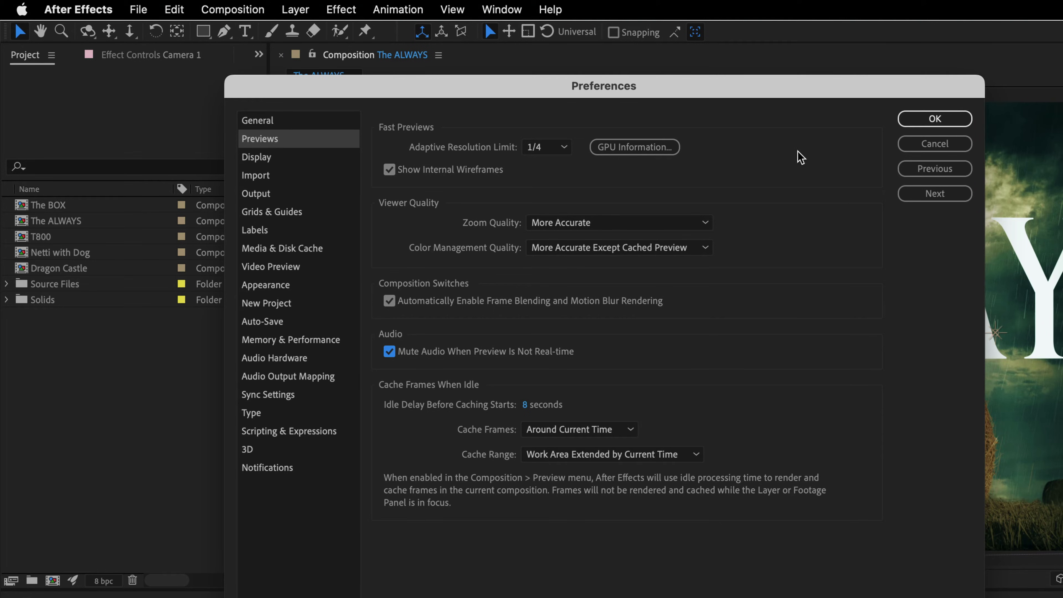
click(935, 118)
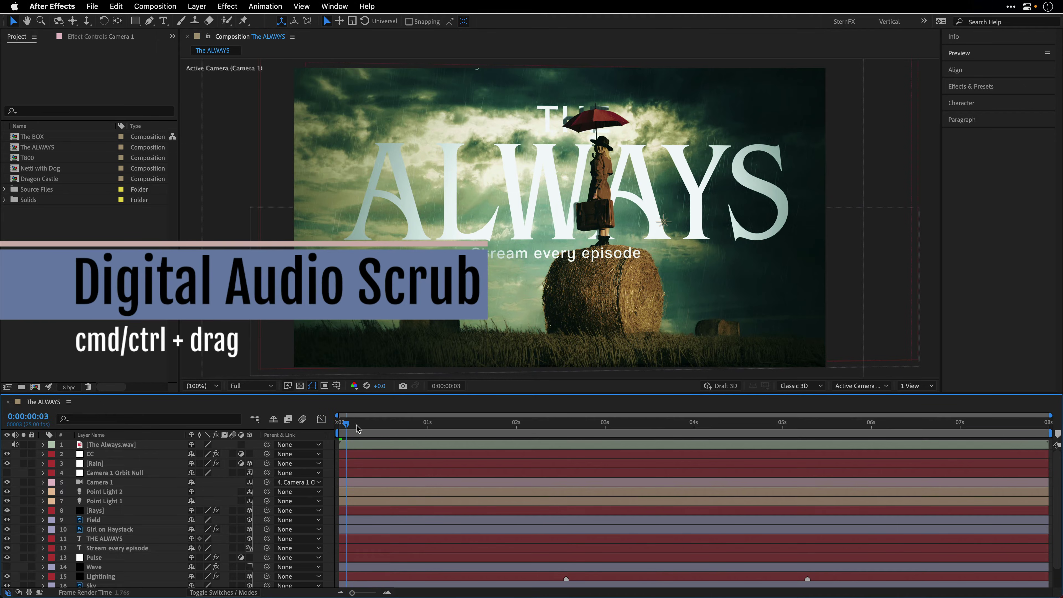
Audio-scrub The ALWAYS forward to 0:00:01:17 and select The Always.wav layer
drag(342, 427, 486, 434)
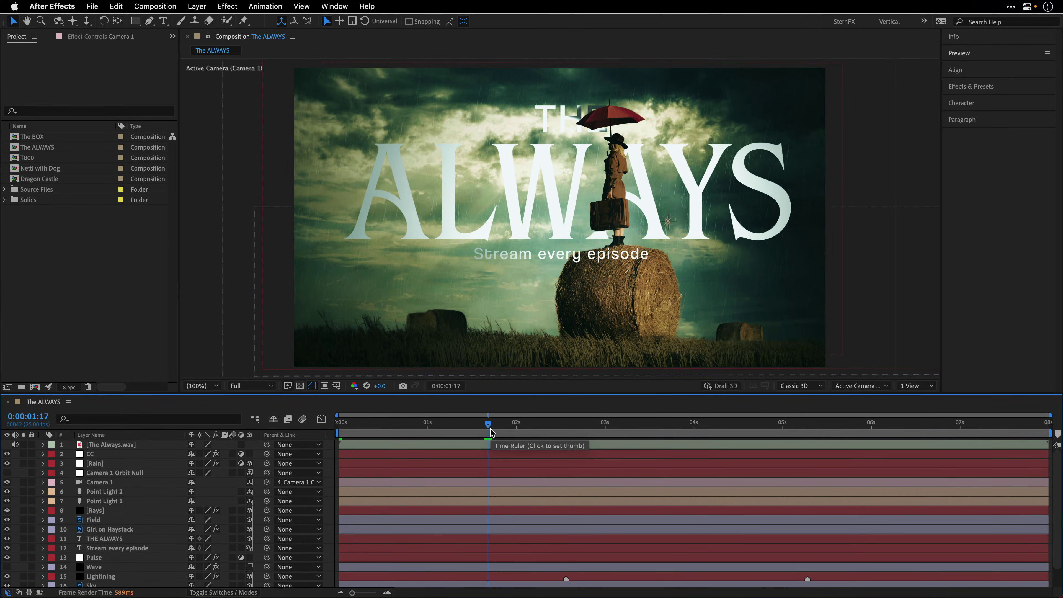
click(92, 446)
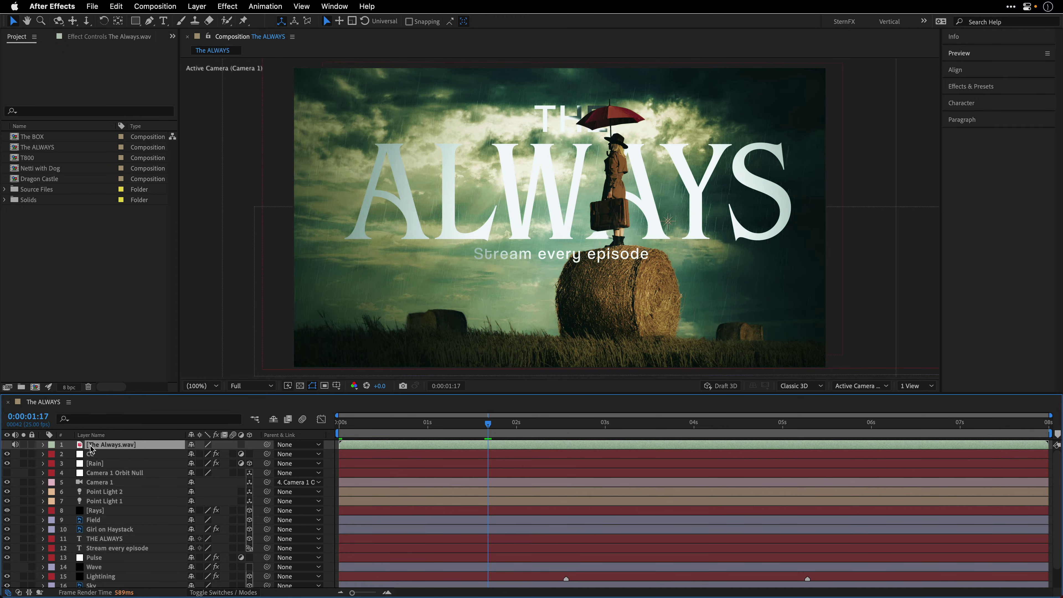
Reveal The Always.wav waveform, scrub and loop audio near 0:00:00:24, then hide it
key(l)
key(l)
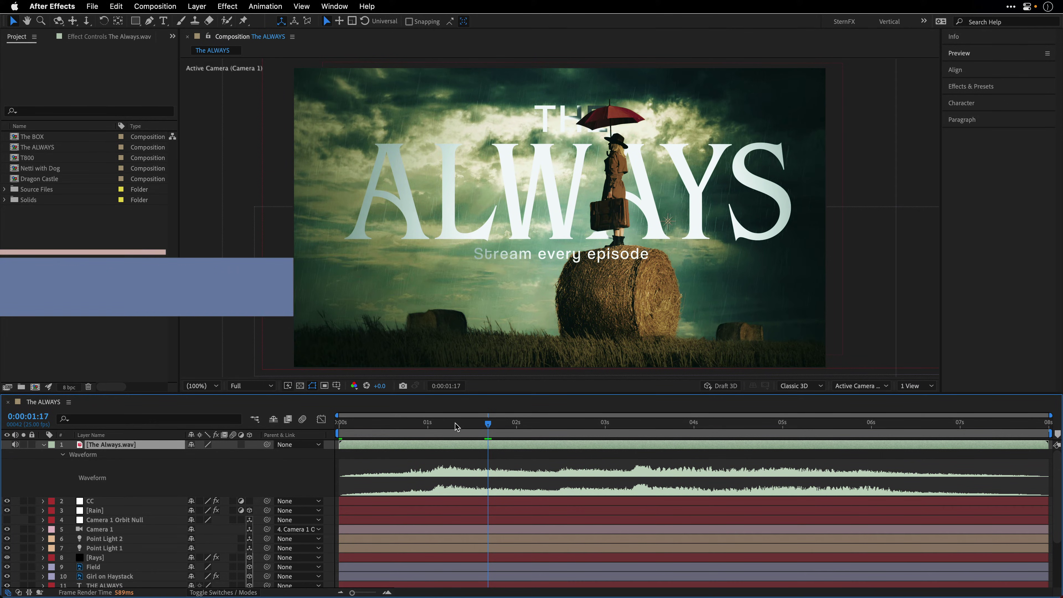
click(442, 424)
drag(439, 427, 427, 433)
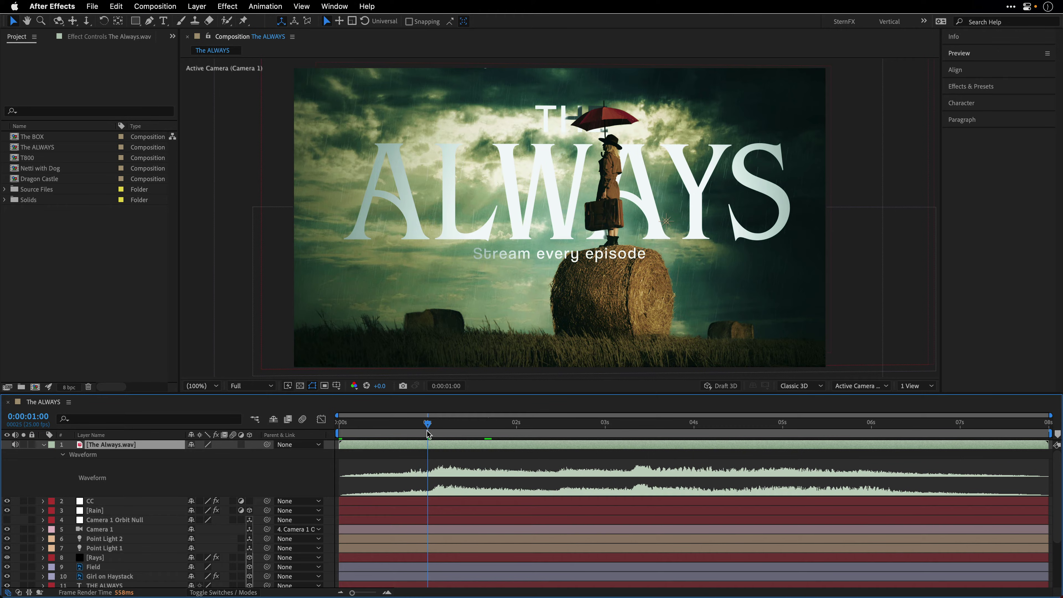
drag(427, 433, 424, 432)
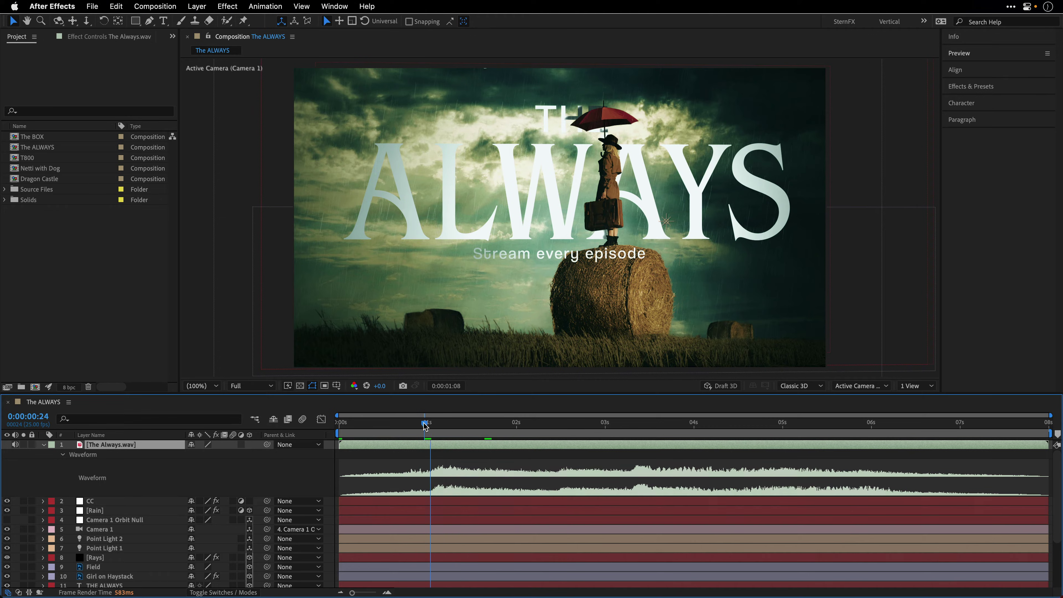
drag(425, 425, 425, 425)
click(43, 446)
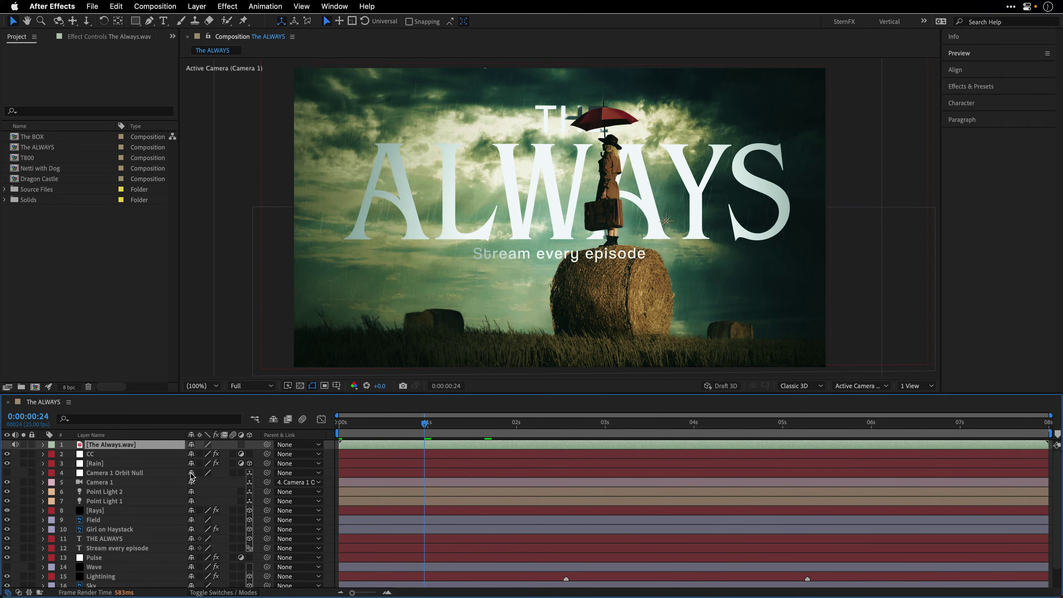
Deselect the audio layer, expand the preview settings, and show the Shift+Spacebar shortcut settings
key(super+shift+a)
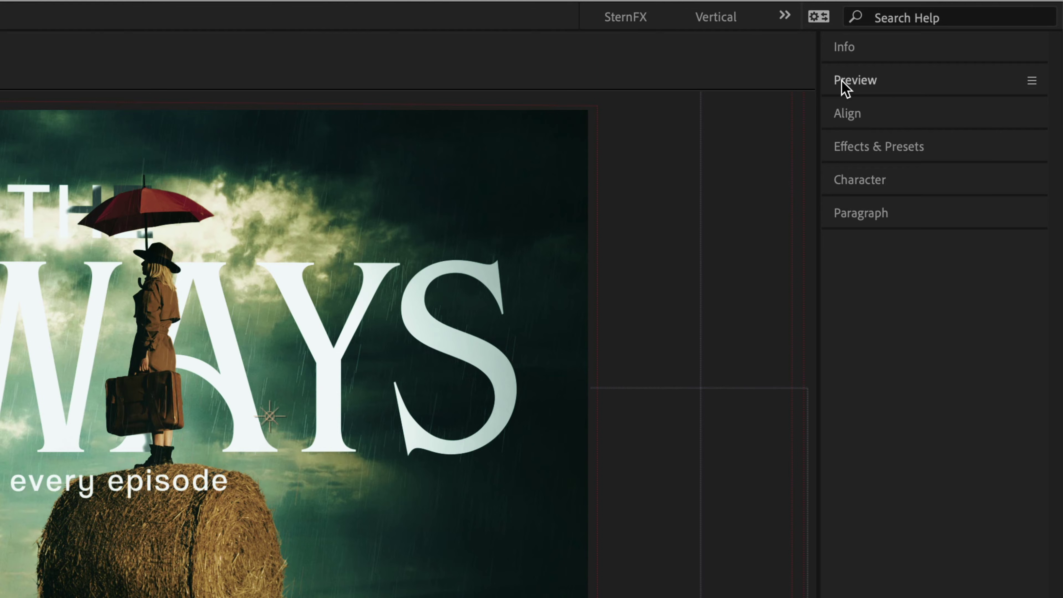
click(855, 80)
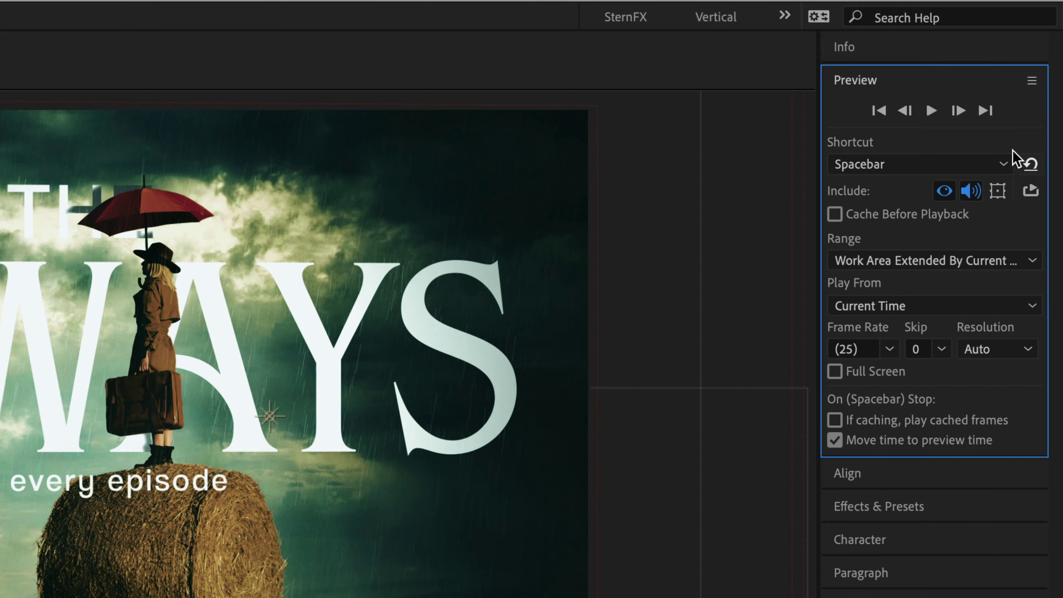
click(849, 165)
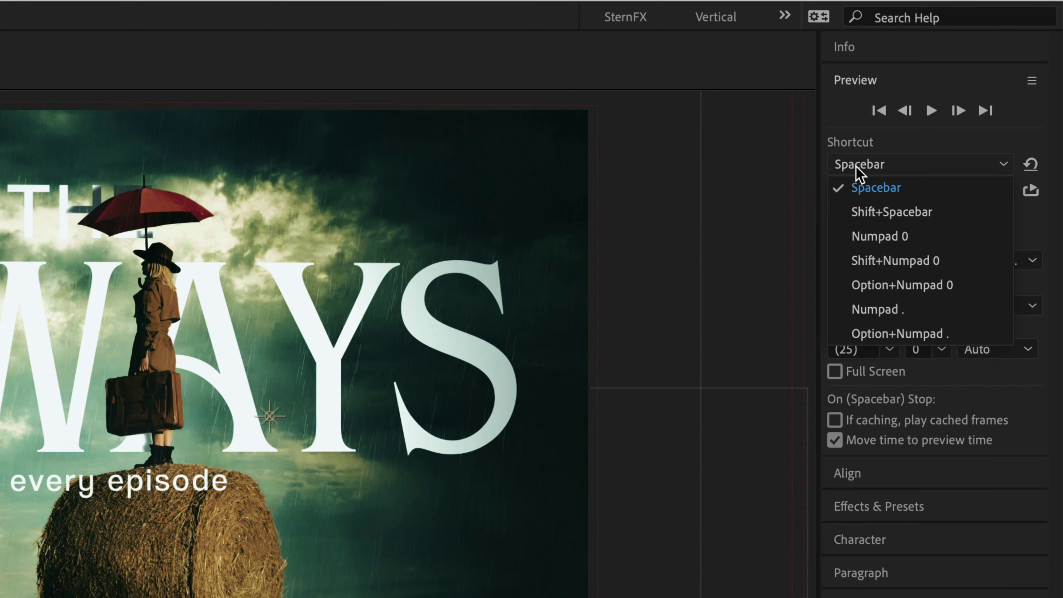
click(864, 212)
Browse the Numpad 0 and Shift+Numpad 0 preview settings, then return to Spacebar
click(866, 166)
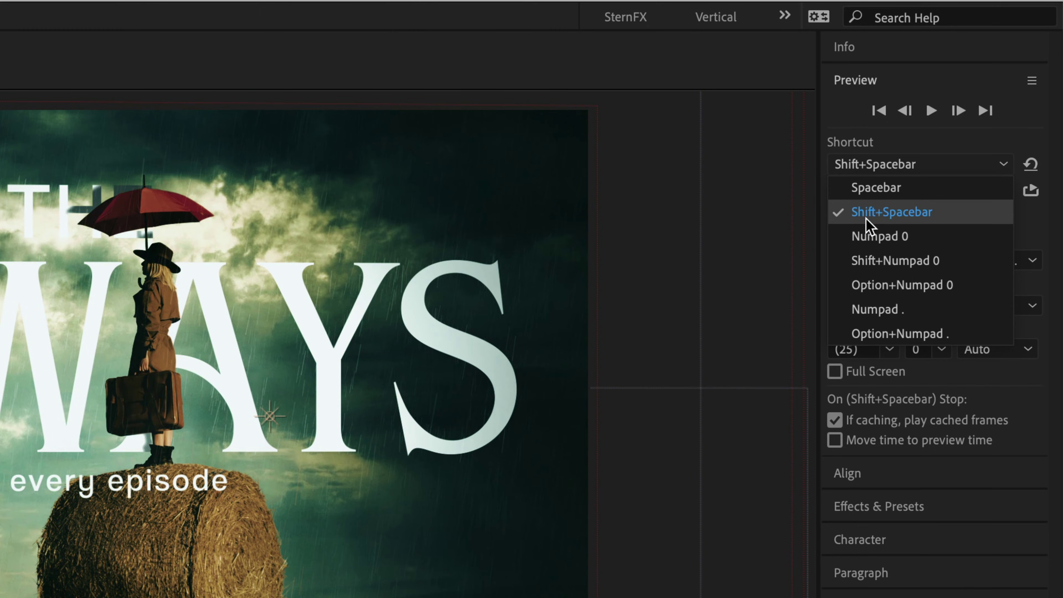
click(866, 237)
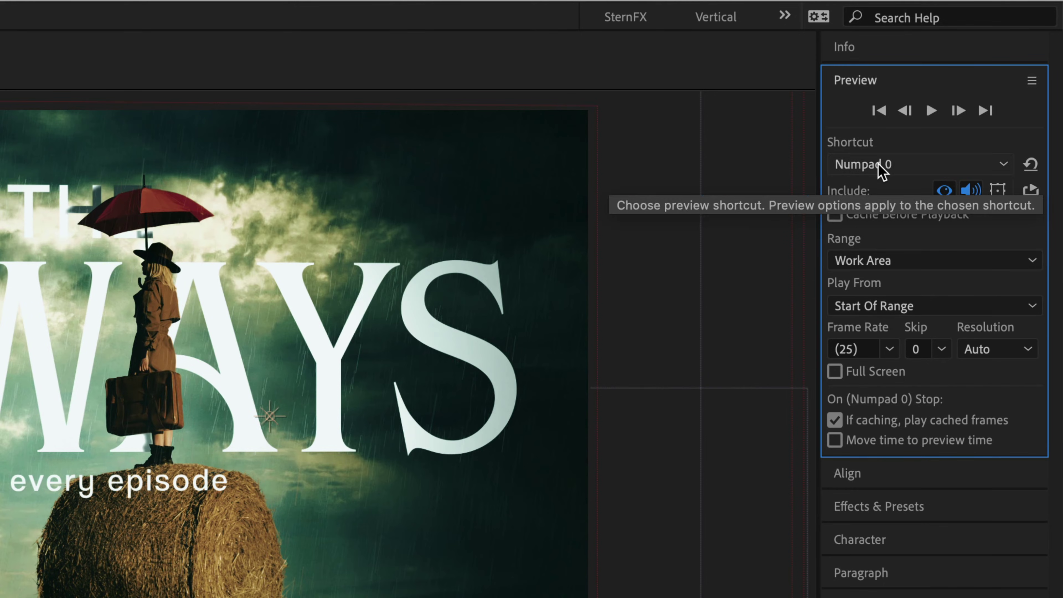
click(909, 167)
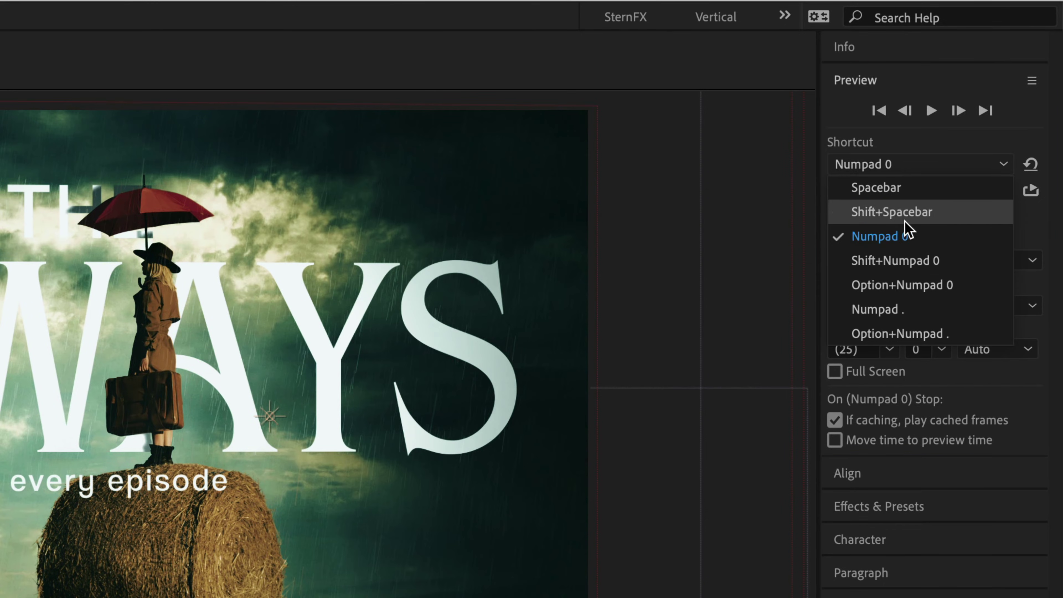
click(881, 262)
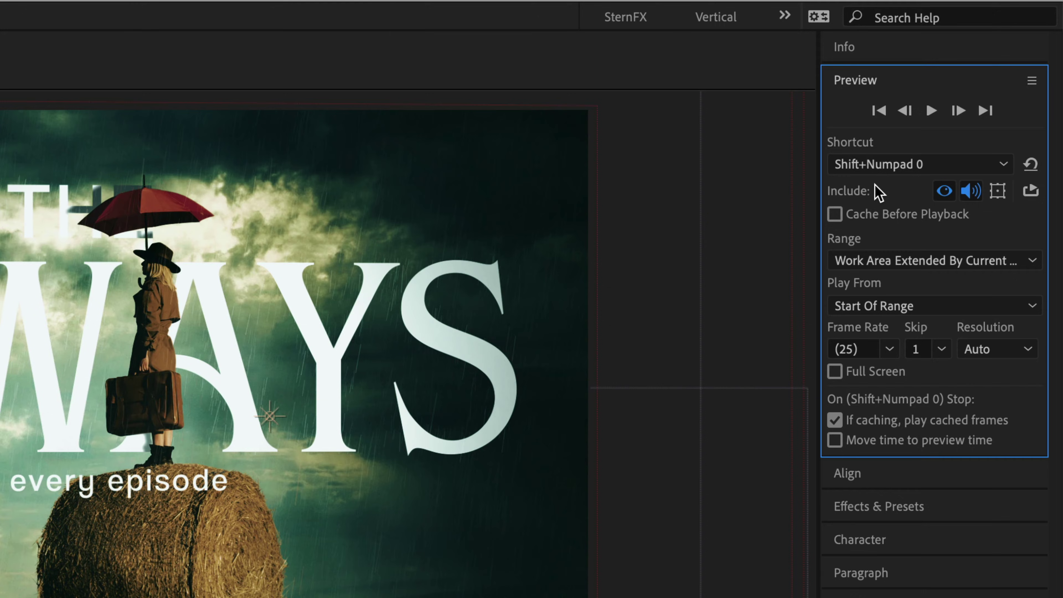
click(883, 164)
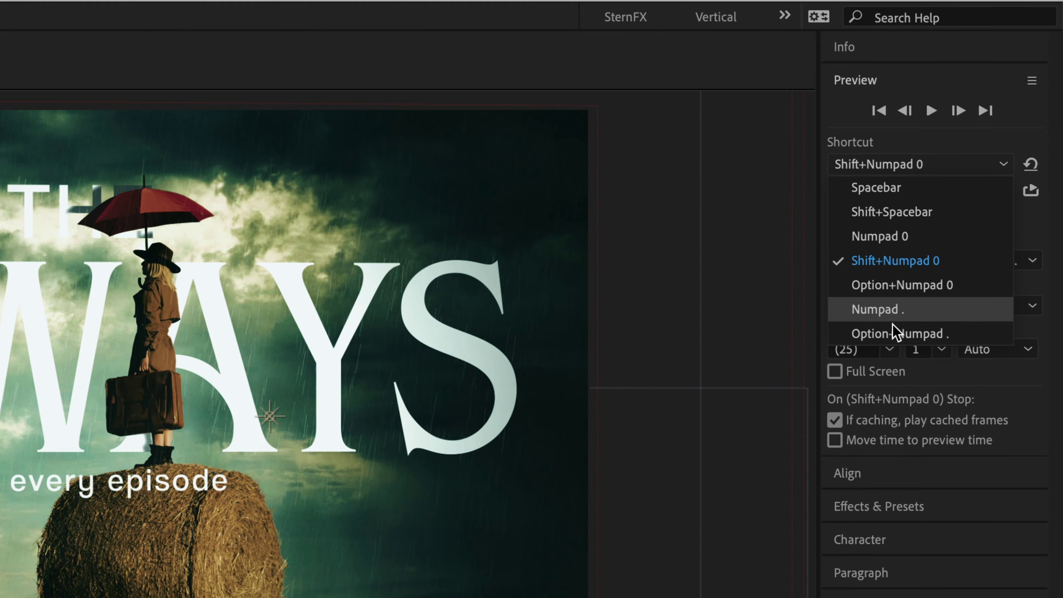
click(900, 197)
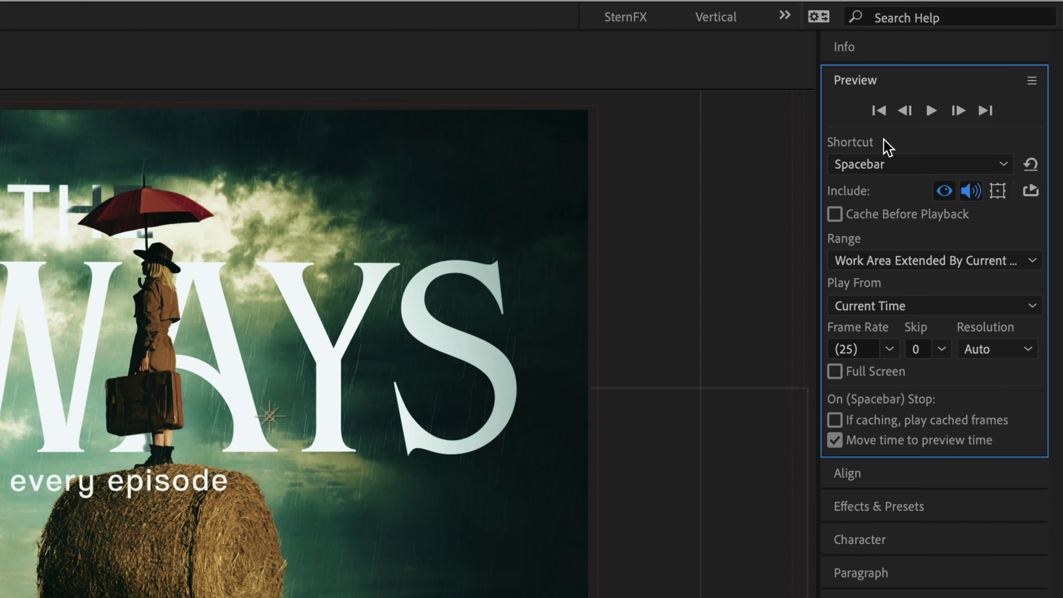
Reset the preview options to defaults and include overlays and layer controls in previews
click(1030, 164)
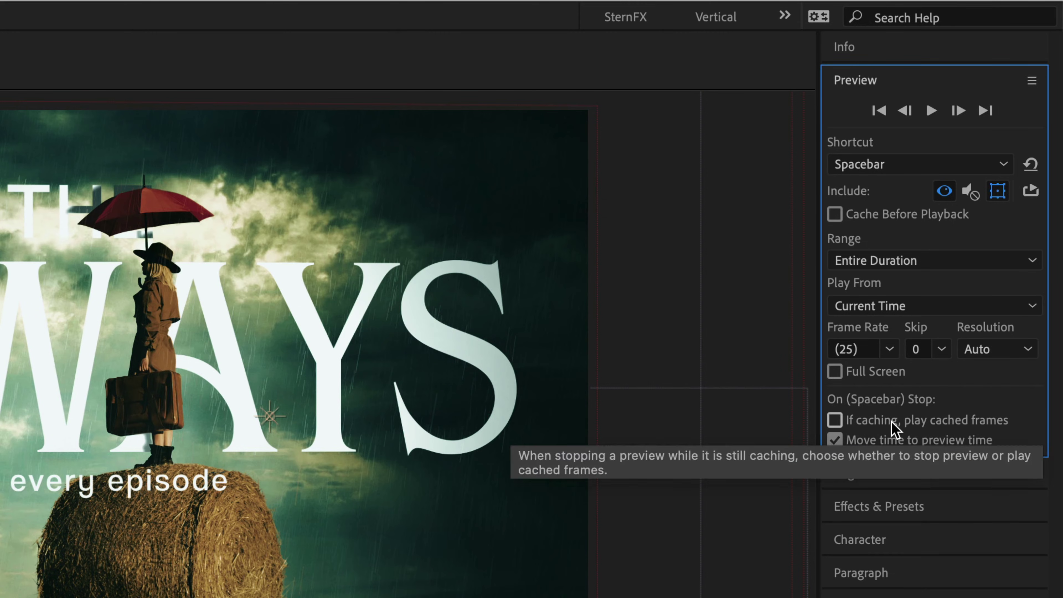
click(1029, 164)
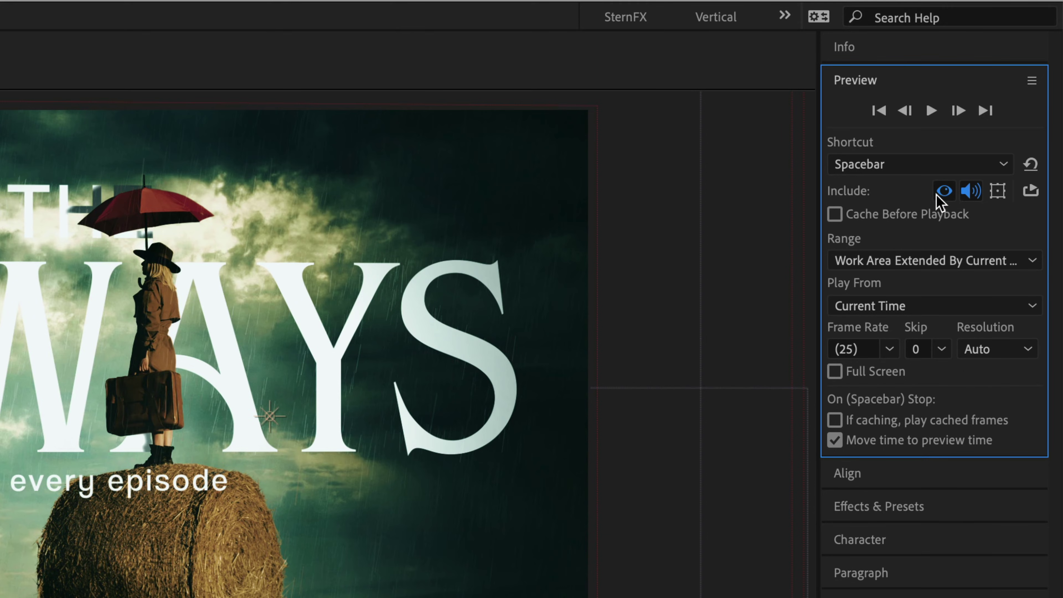
click(998, 194)
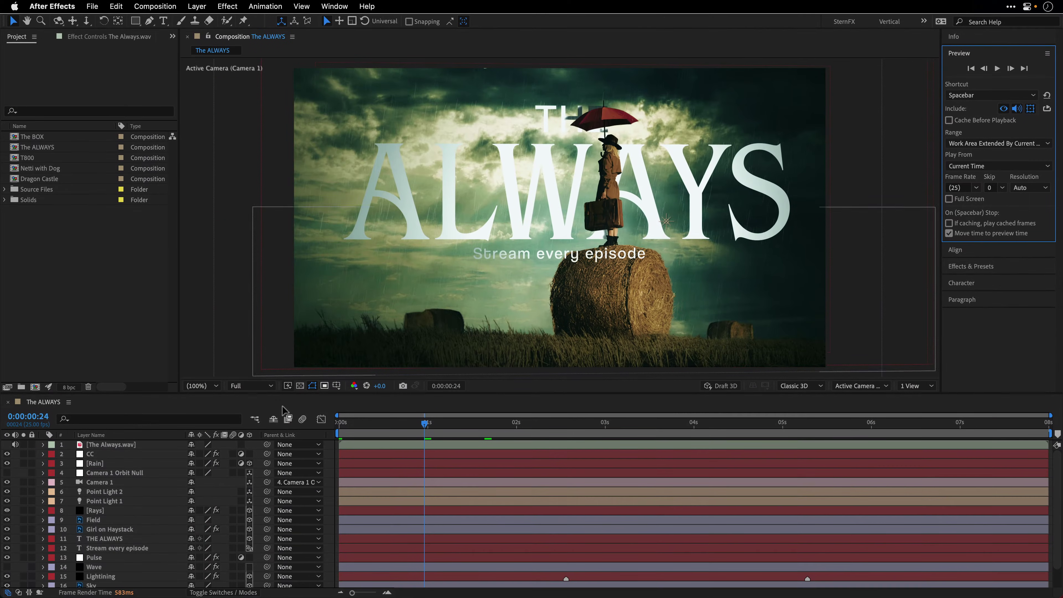
Select all layers, exclude audio from the Spacebar preview, and play a test preview
click(120, 402)
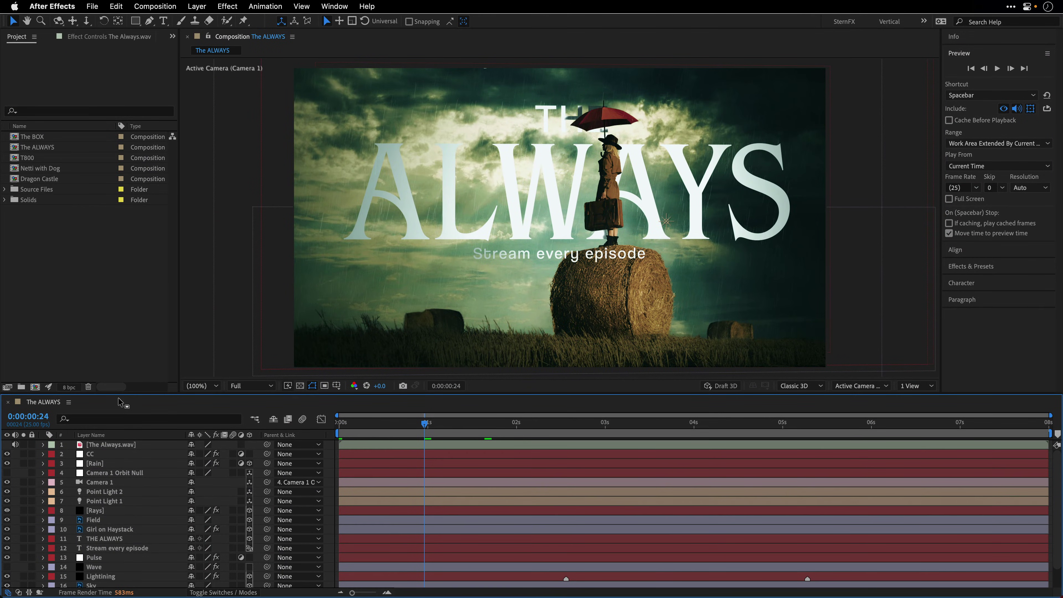
key(super+a)
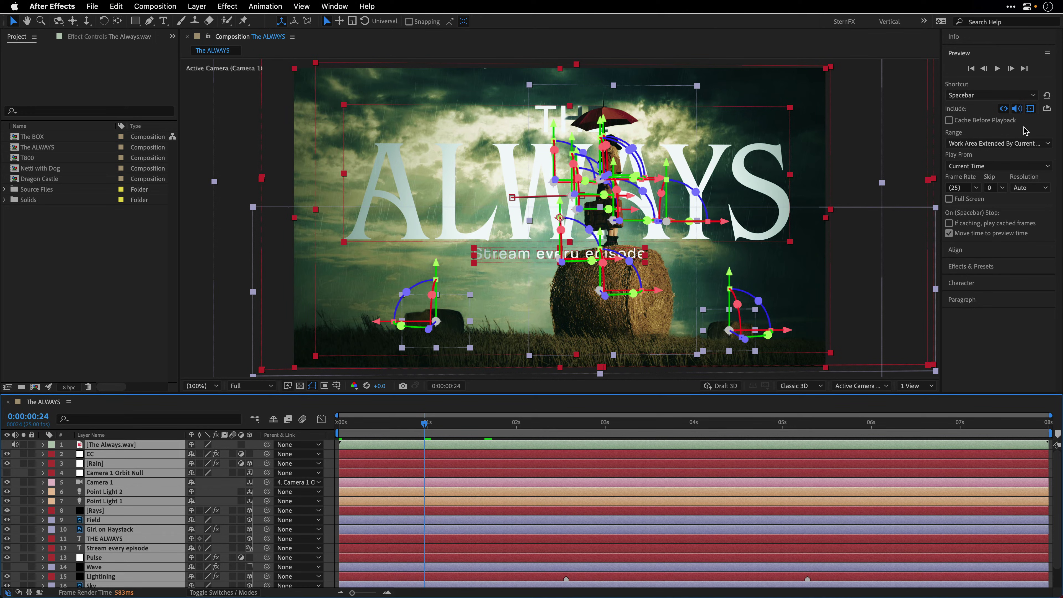
click(1016, 109)
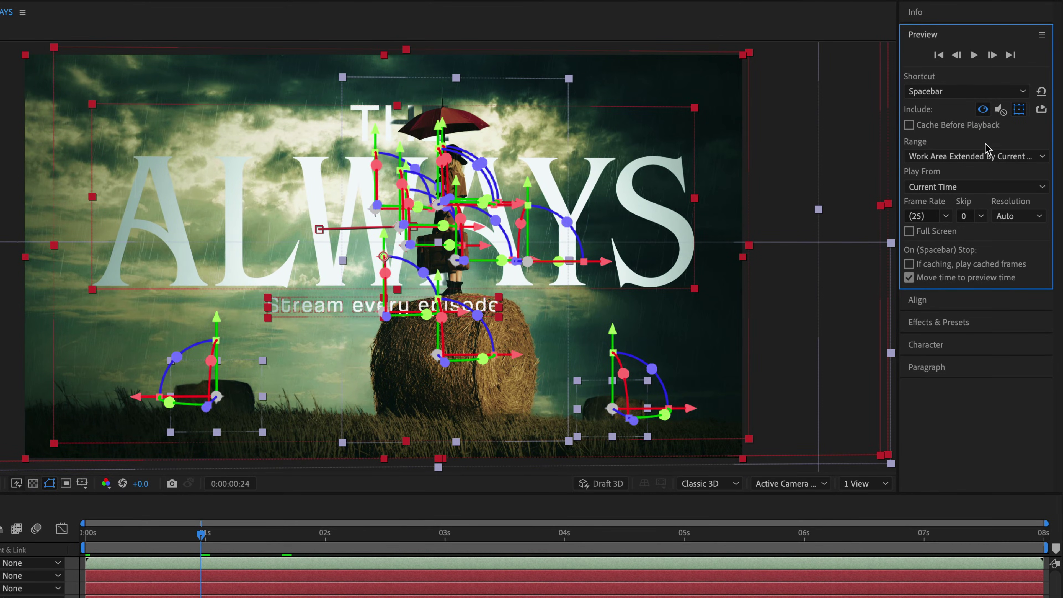
key(ctrl+shift+a)
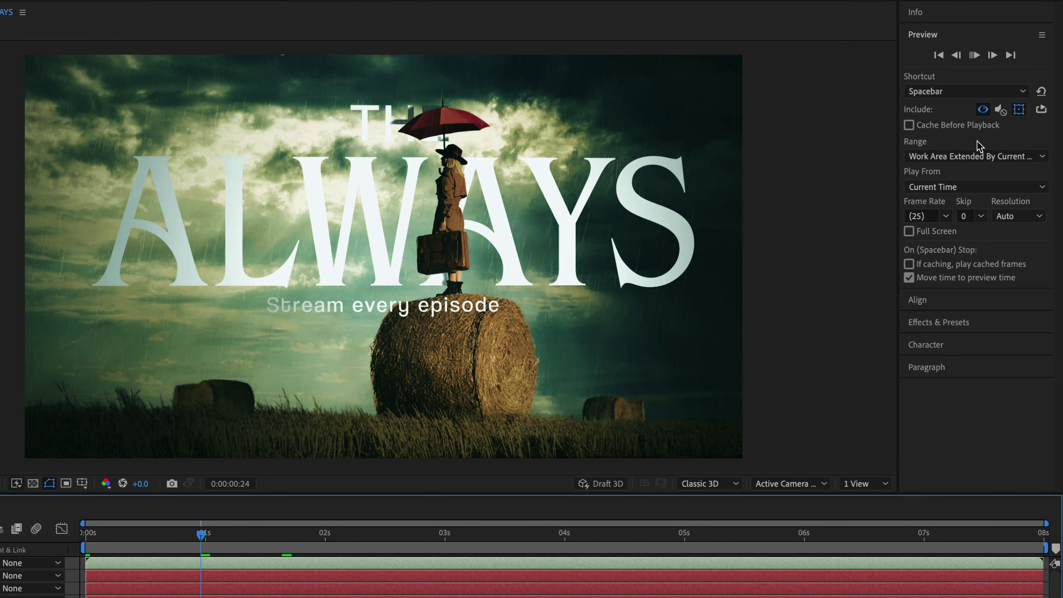
key(ctrl+a)
key(space)
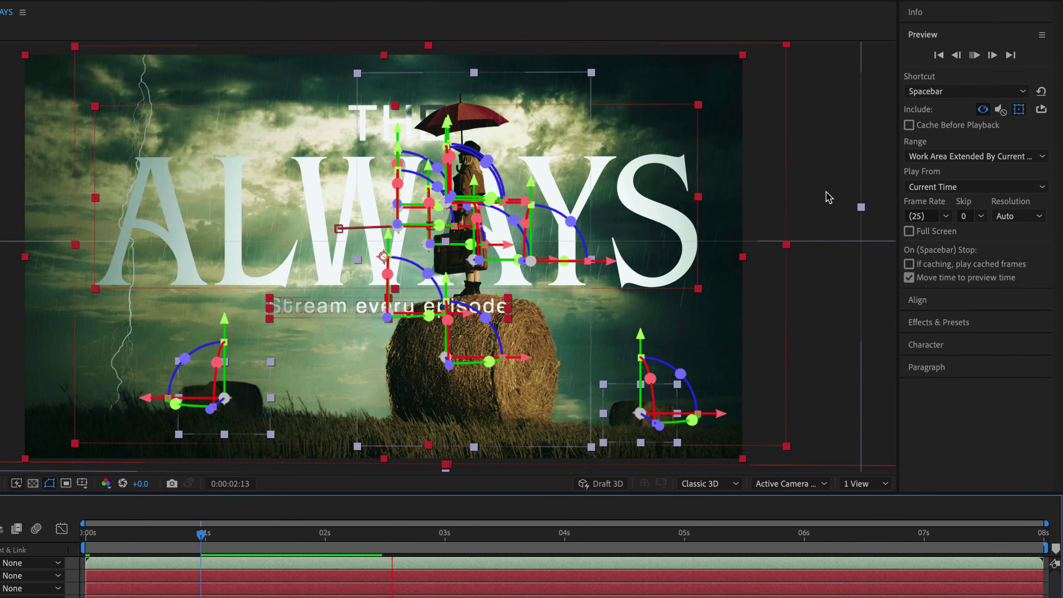
key(space)
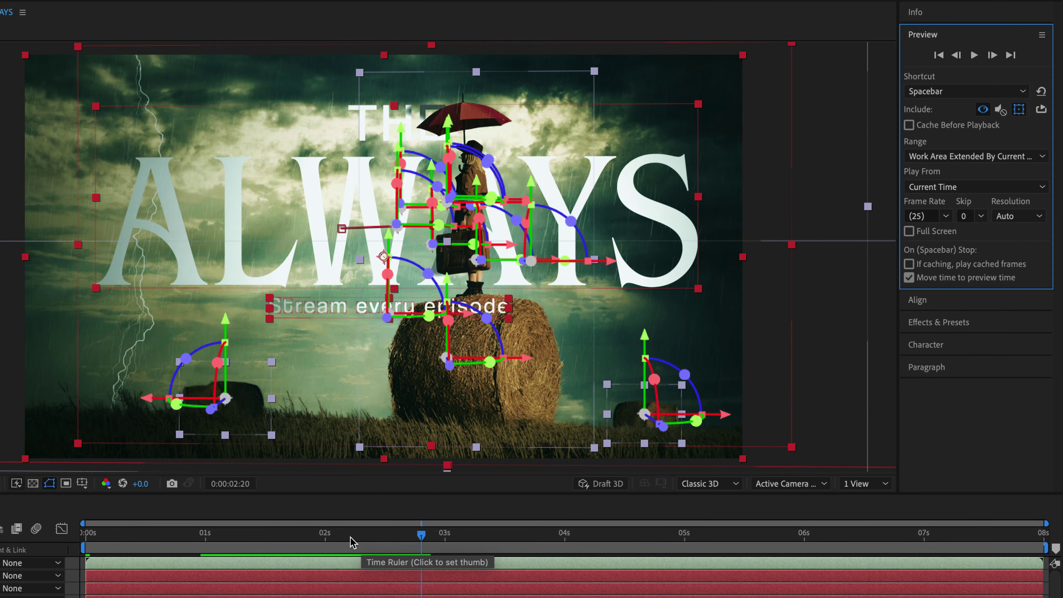
Preview again from 0:00:01:15, then switch the Spacebar preview to Full Screen
drag(348, 543, 280, 545)
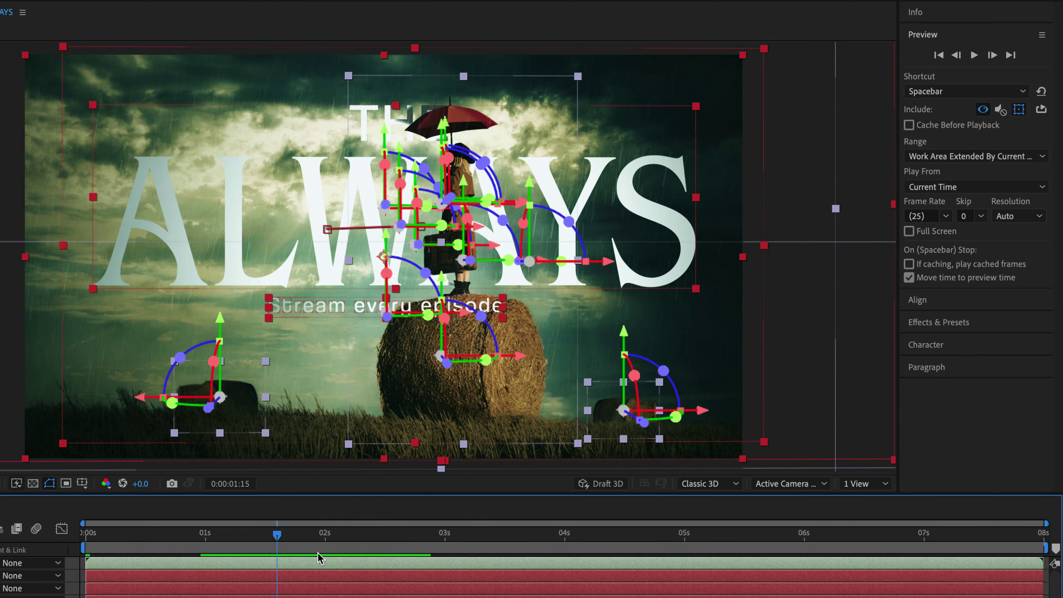
key(space)
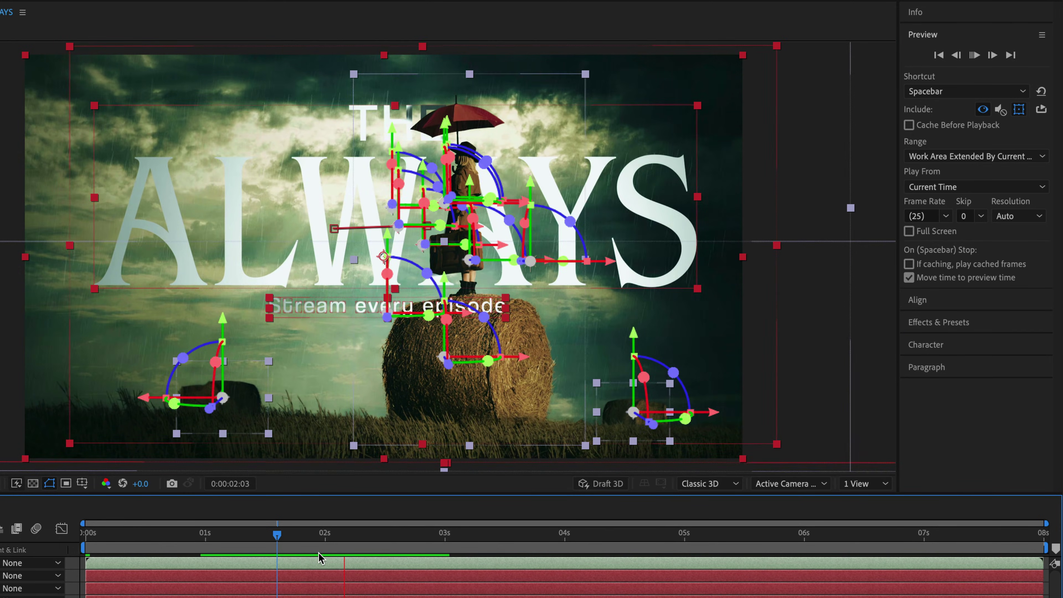
key(space)
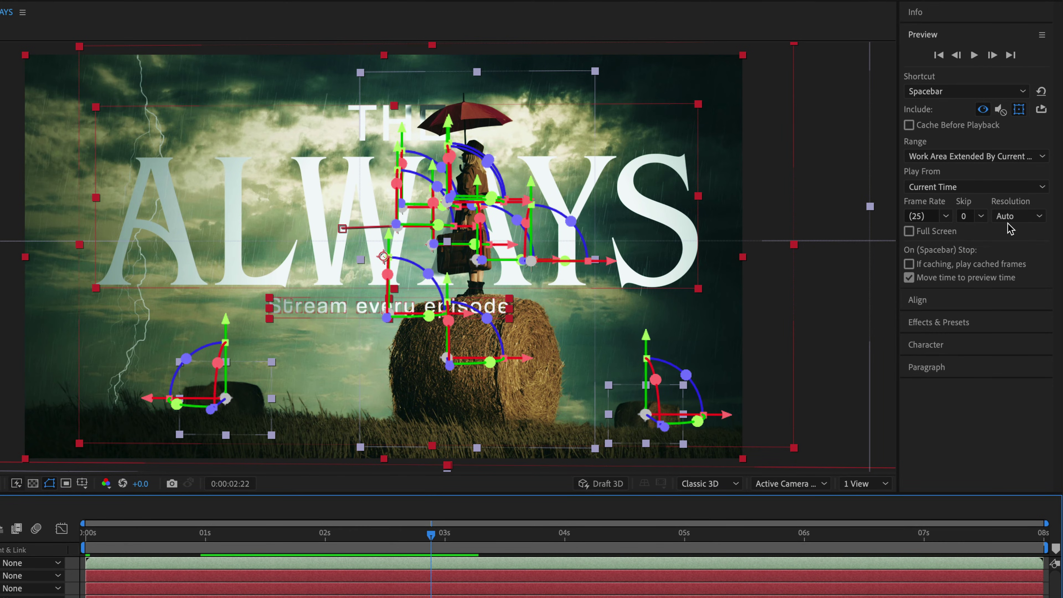
click(926, 234)
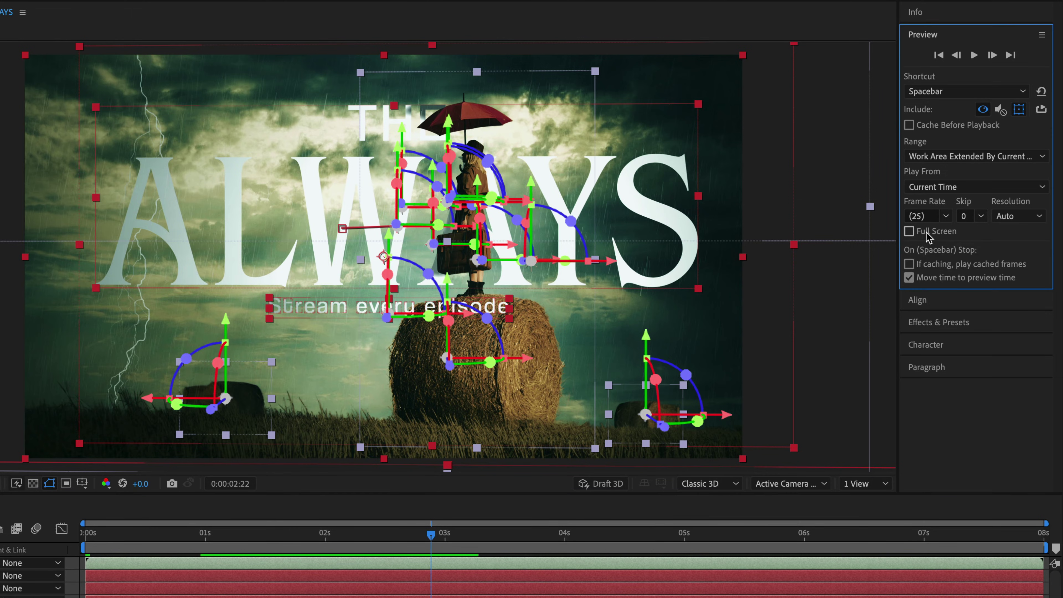
click(238, 540)
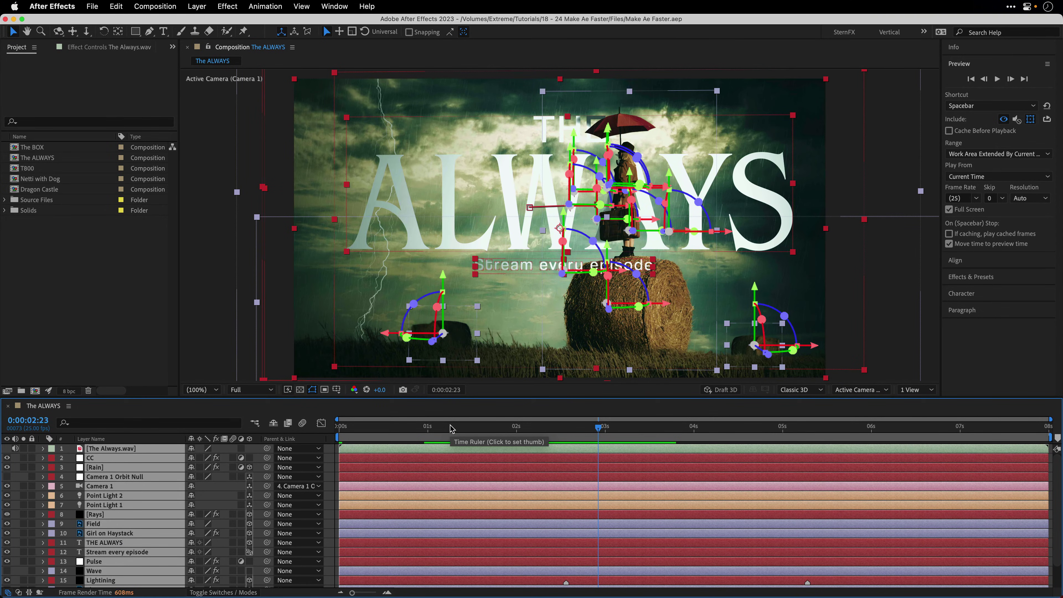
Turn off Full Screen, reset the preview settings to defaults, and deselect all layers
click(948, 209)
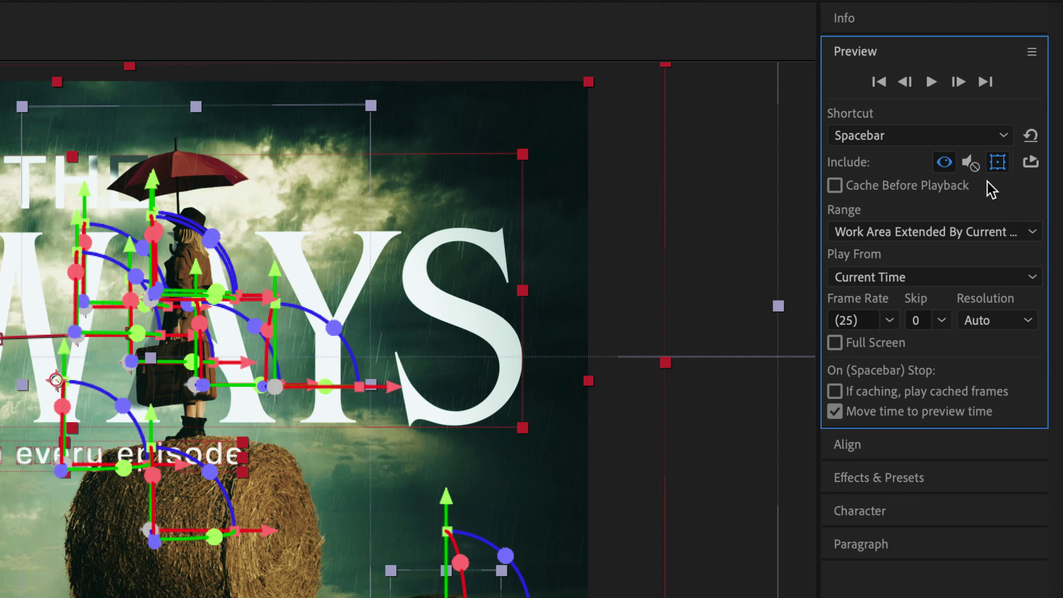
click(1030, 135)
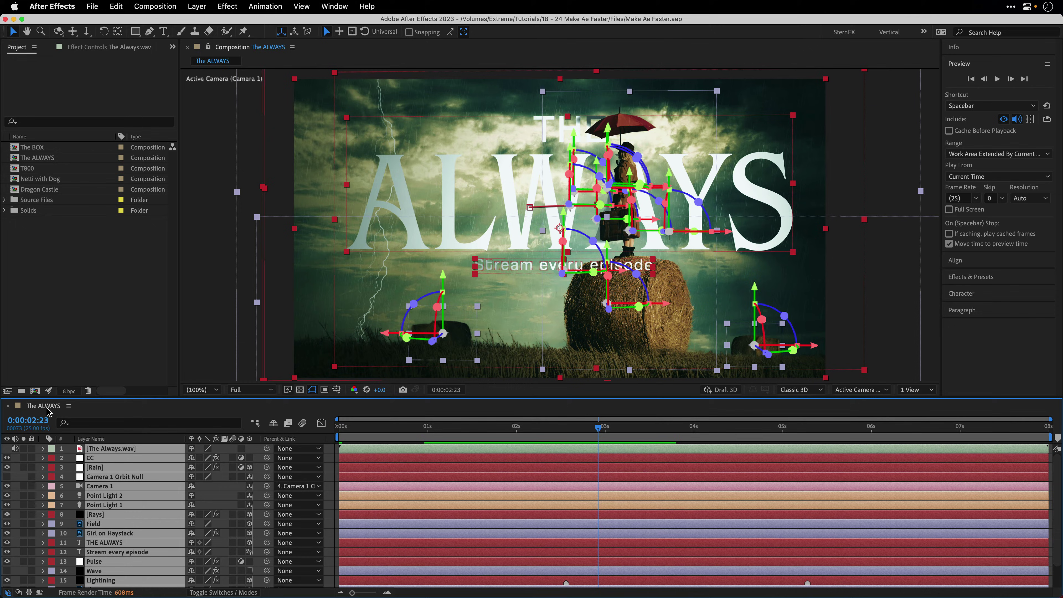
key(F2)
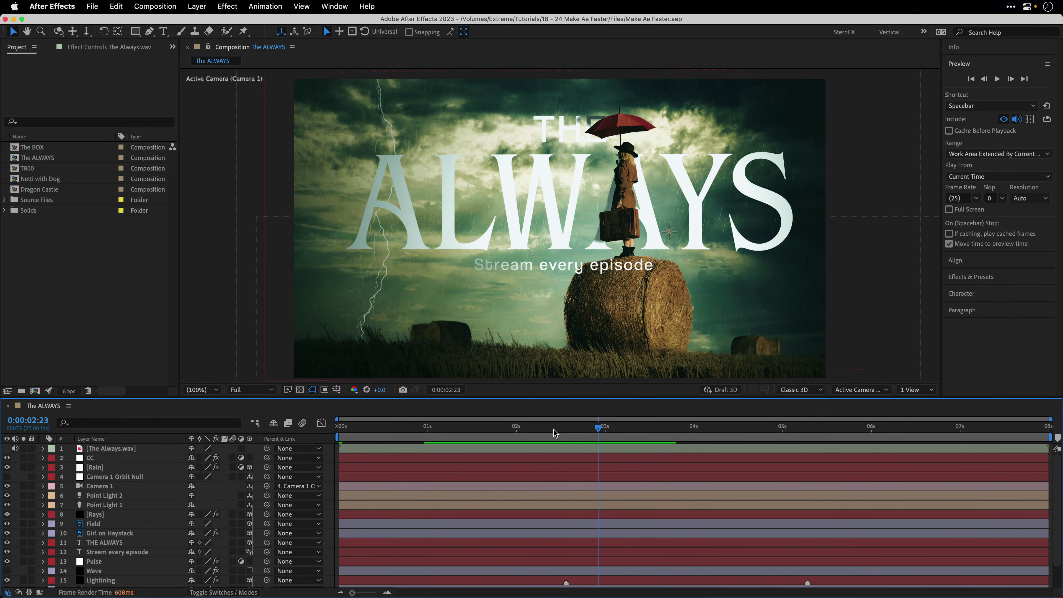
Return to 0:00:00:00, purge cached frames, and exclude audio from the Shift+Spacebar preview
click(340, 434)
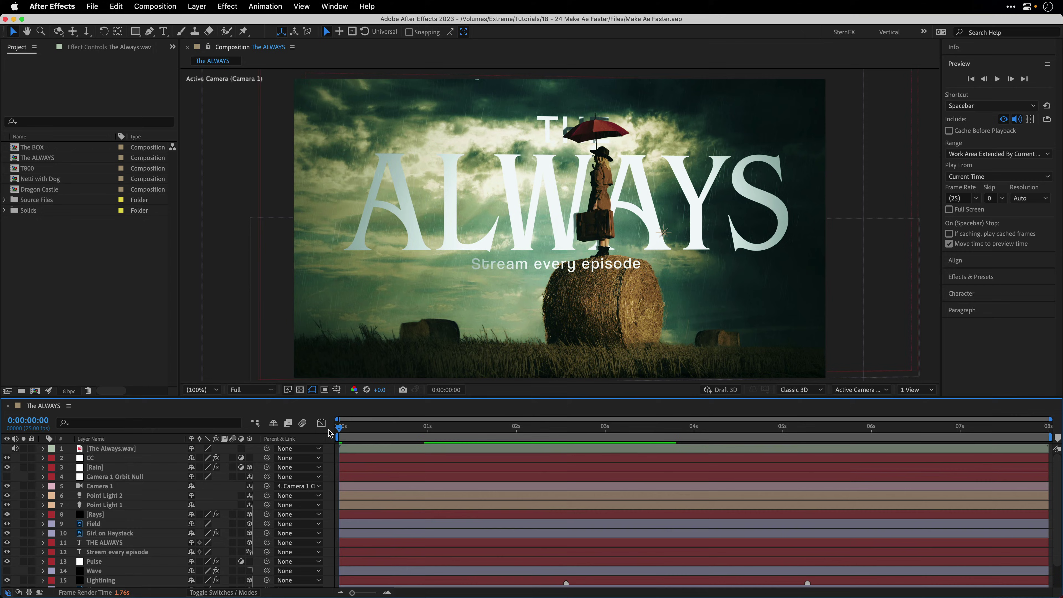
key(super+alt+KP_Divide)
click(992, 106)
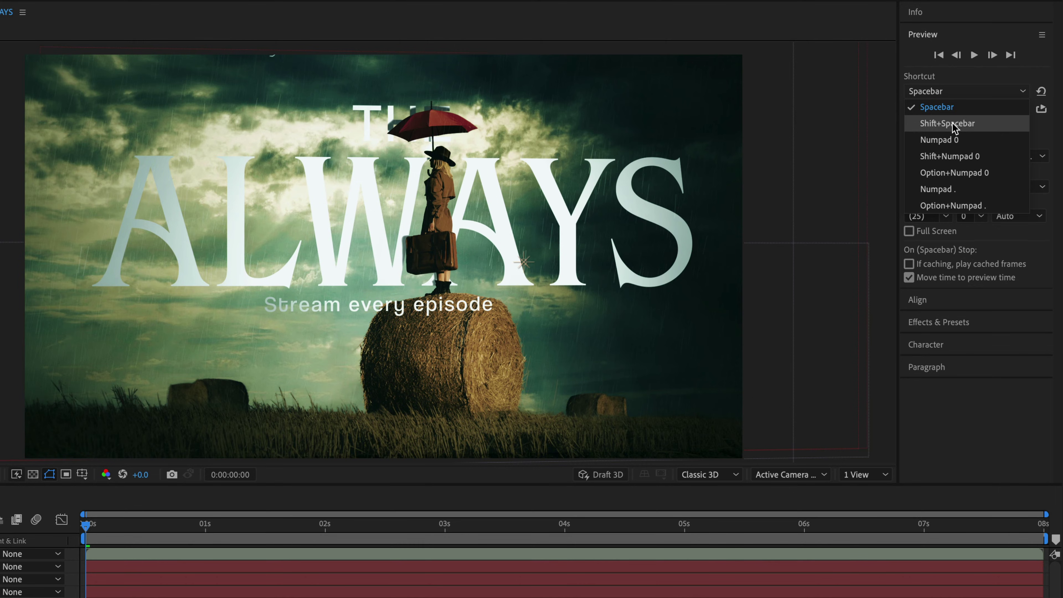
click(952, 123)
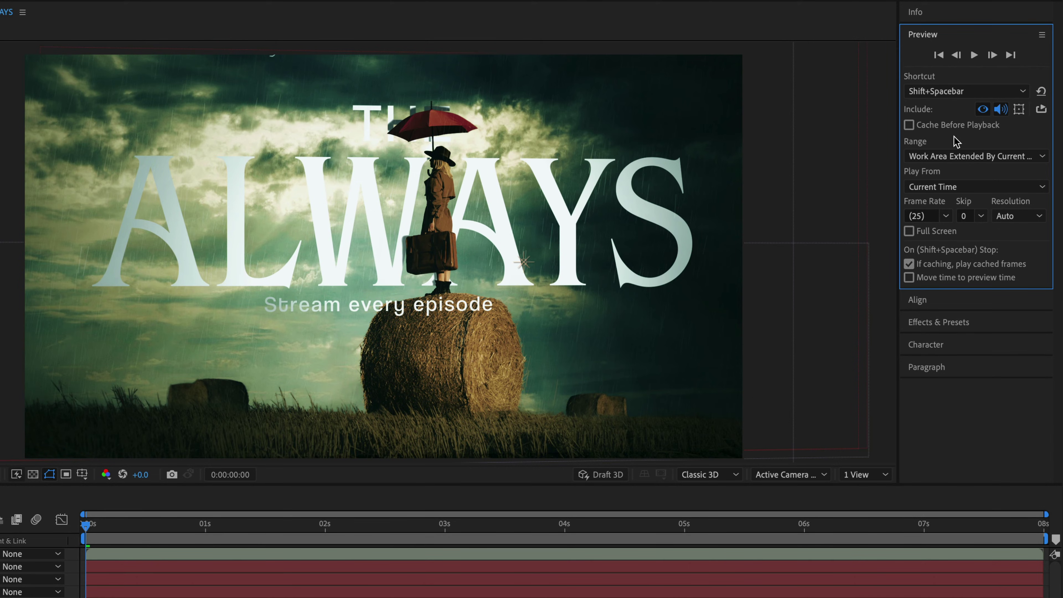
click(1001, 110)
Set the Shift+Spacebar preview to Half resolution, skipping 1 frame
click(1033, 218)
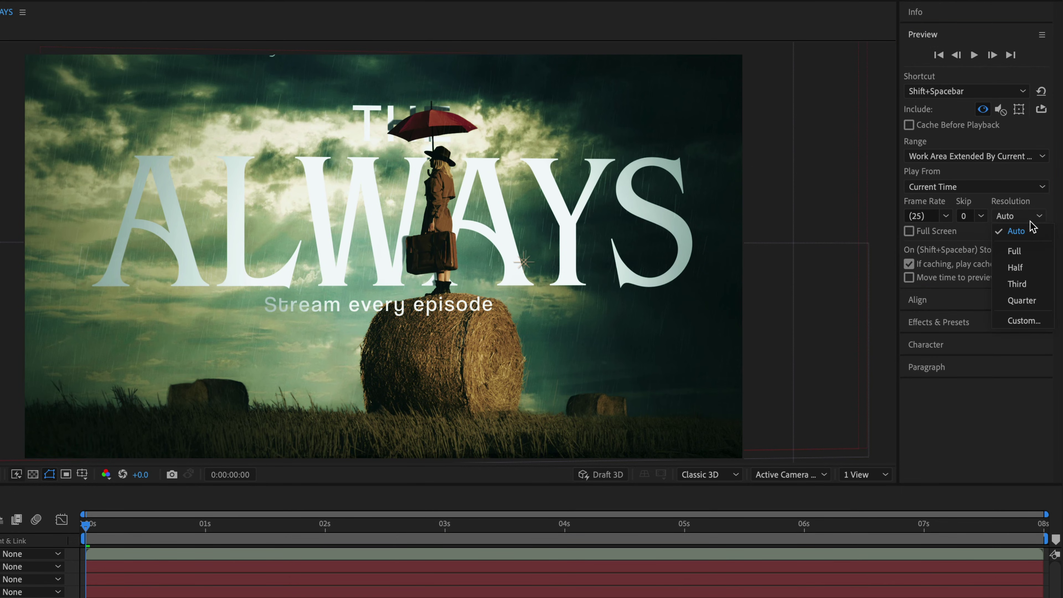
click(1024, 266)
click(981, 217)
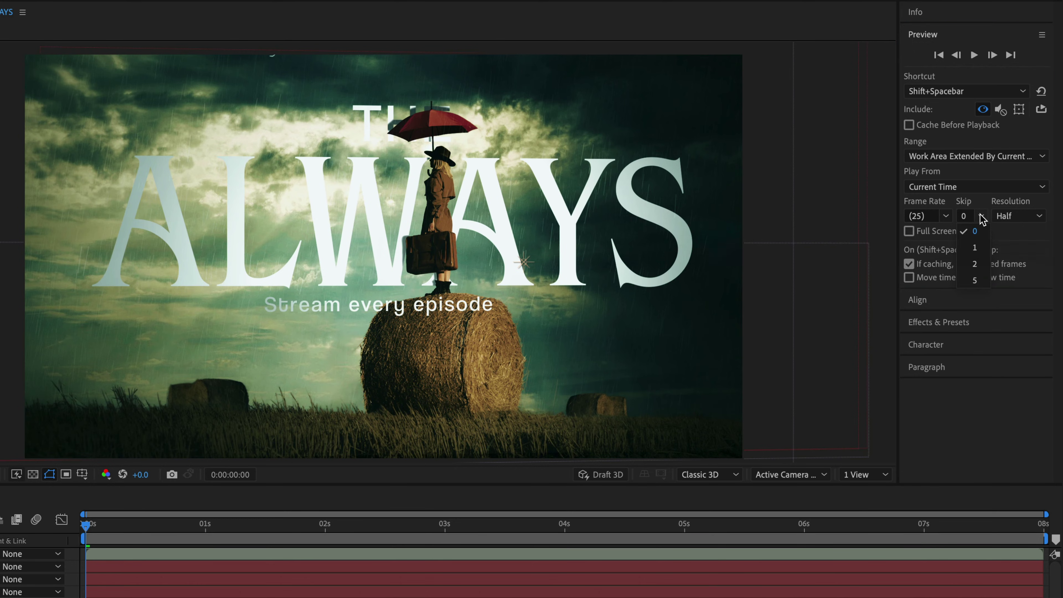
click(980, 252)
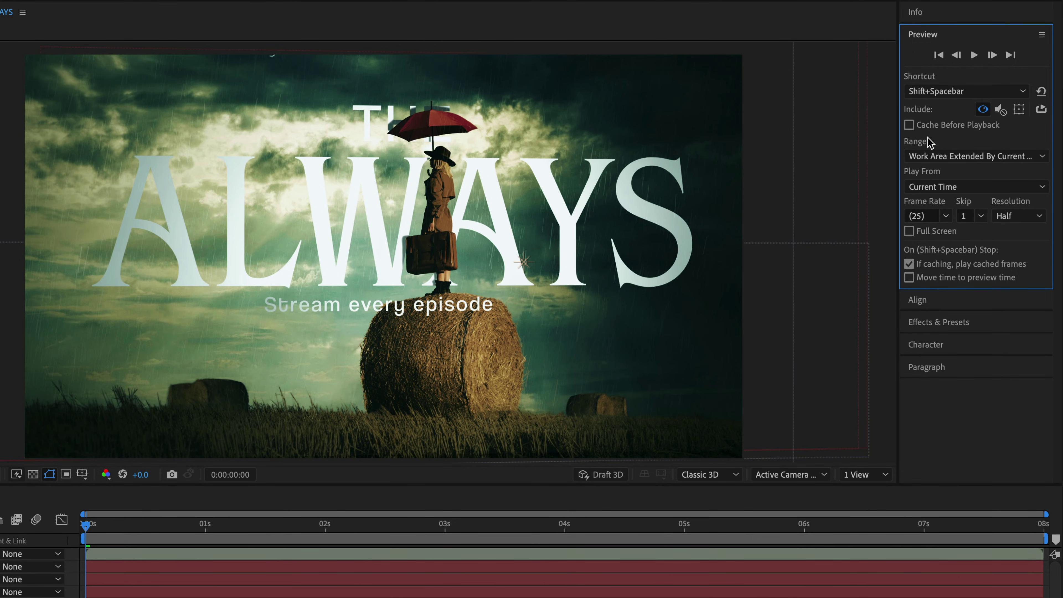
Run the Shift+Spacebar preview of The ALWAYS and stop it at 0:00:06:14
click(503, 494)
key(space)
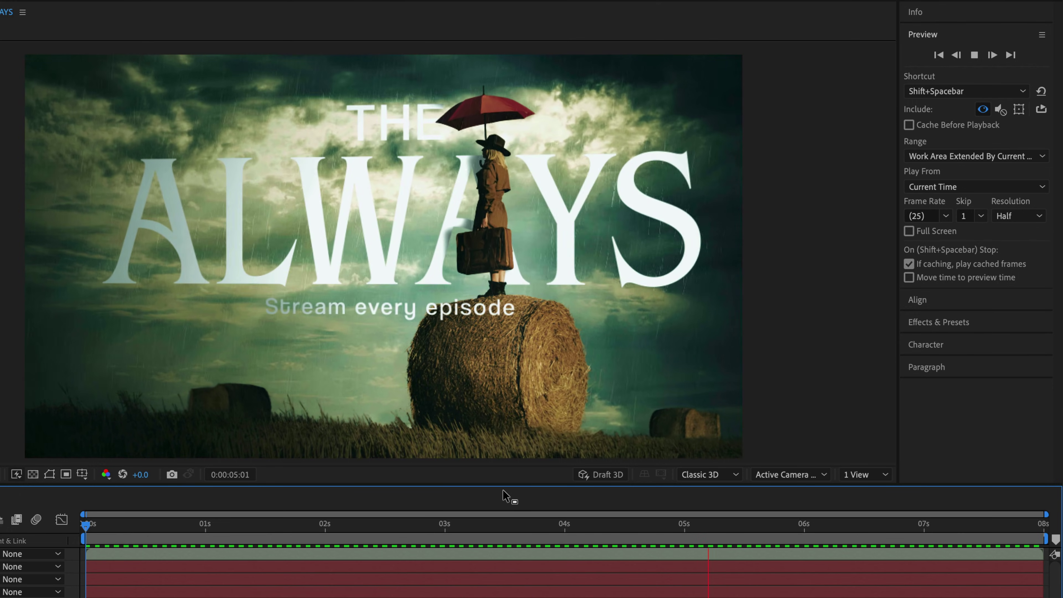
key(space)
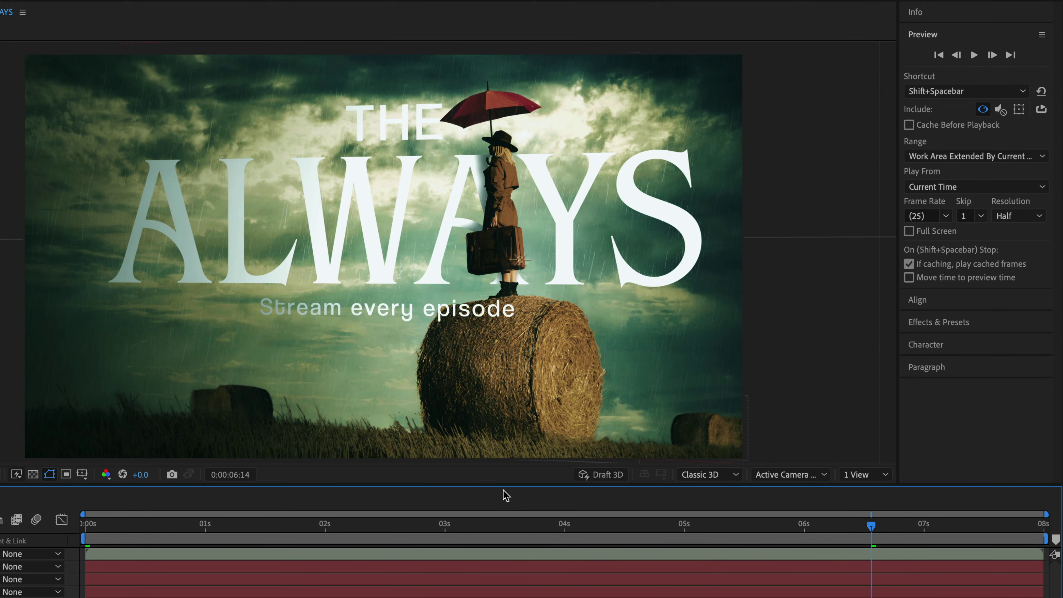
Run a standard Spacebar preview of The ALWAYS comp with the Composition panel maximized to full window
key(space)
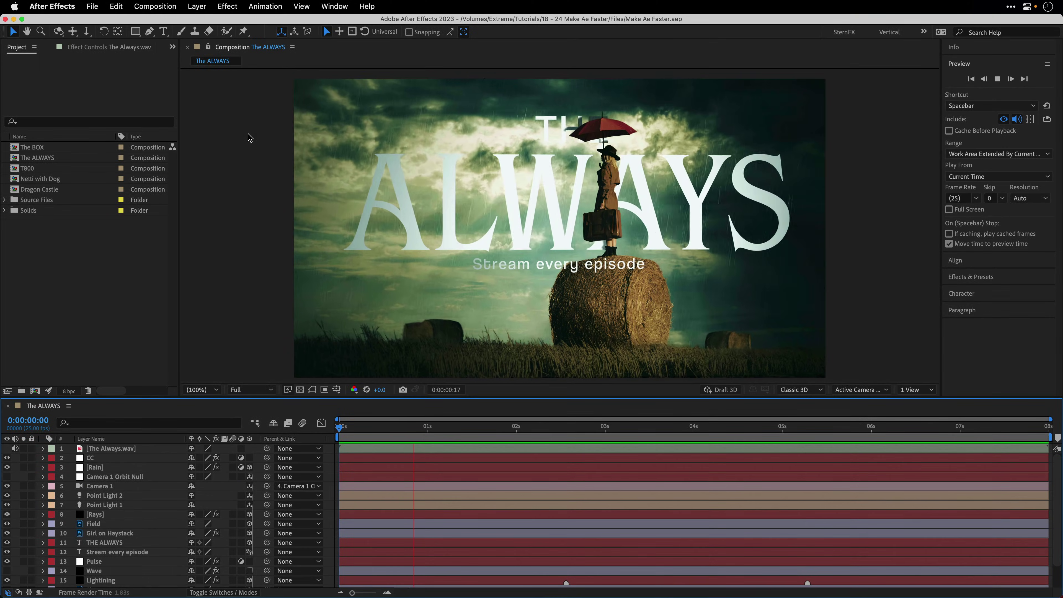
key(grave)
key(space)
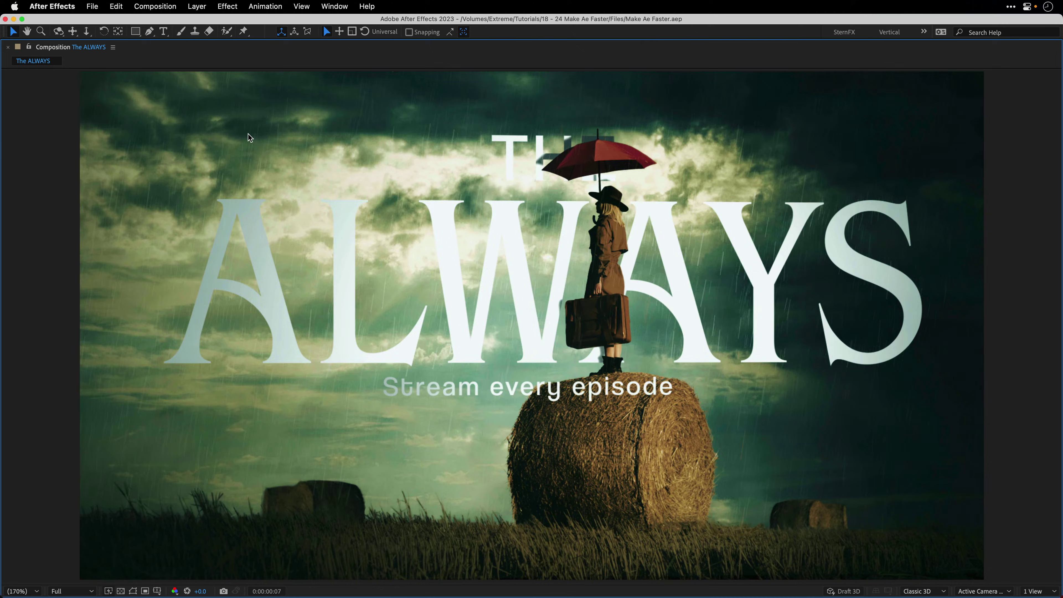